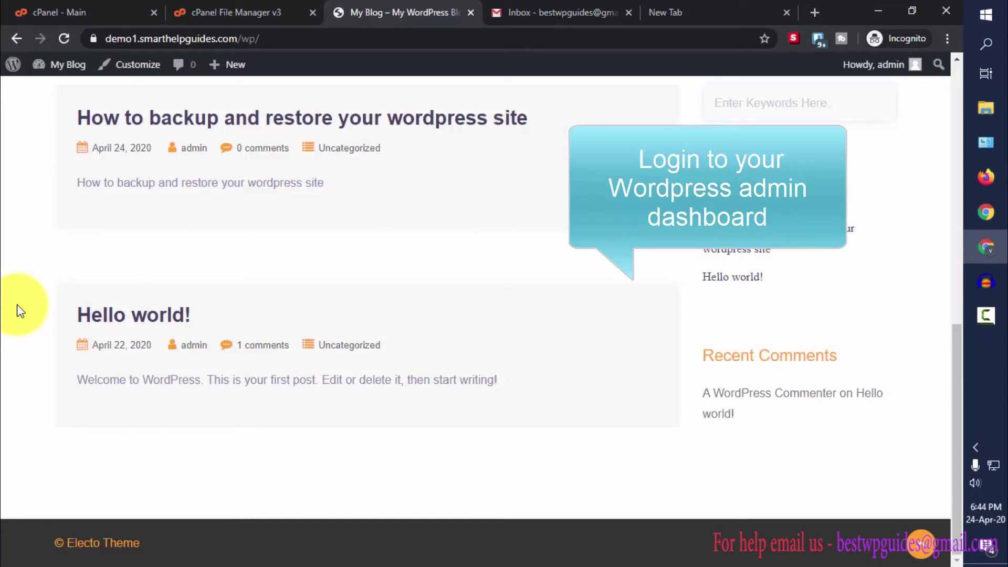
From the site's admin dashboard, go to adding a new plugin and search the plugin directory for "updraft"
{"action": "mouse_move", "coordinate": [70, 66]}
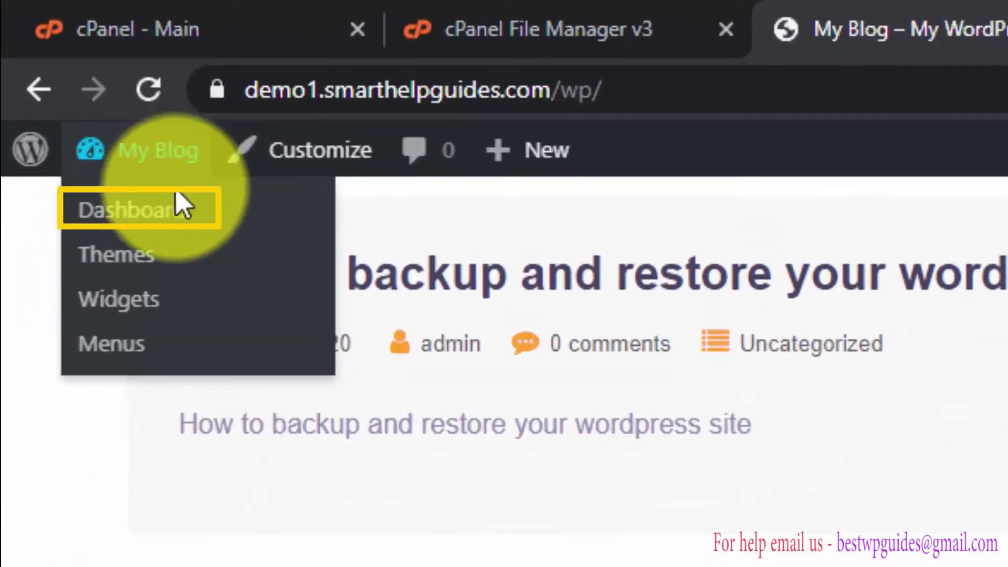
{"action": "left_click", "coordinate": [160, 210]}
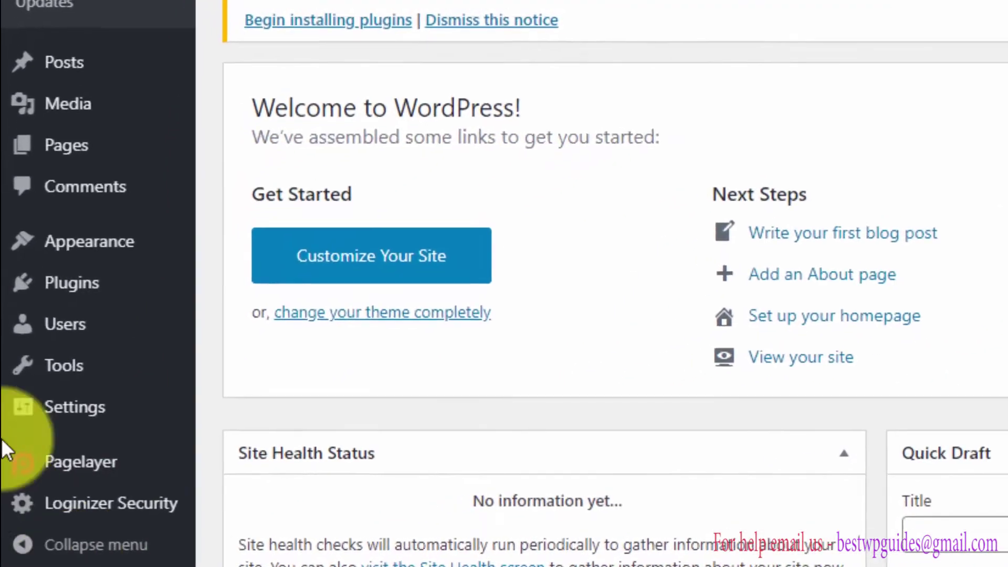
{"action": "mouse_move", "coordinate": [21, 379]}
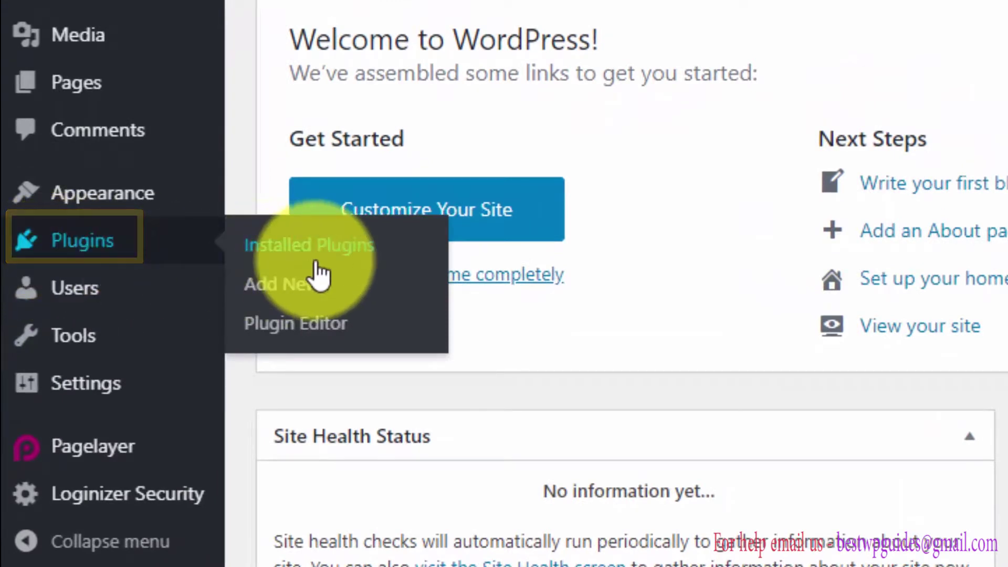
{"action": "left_click", "coordinate": [297, 286]}
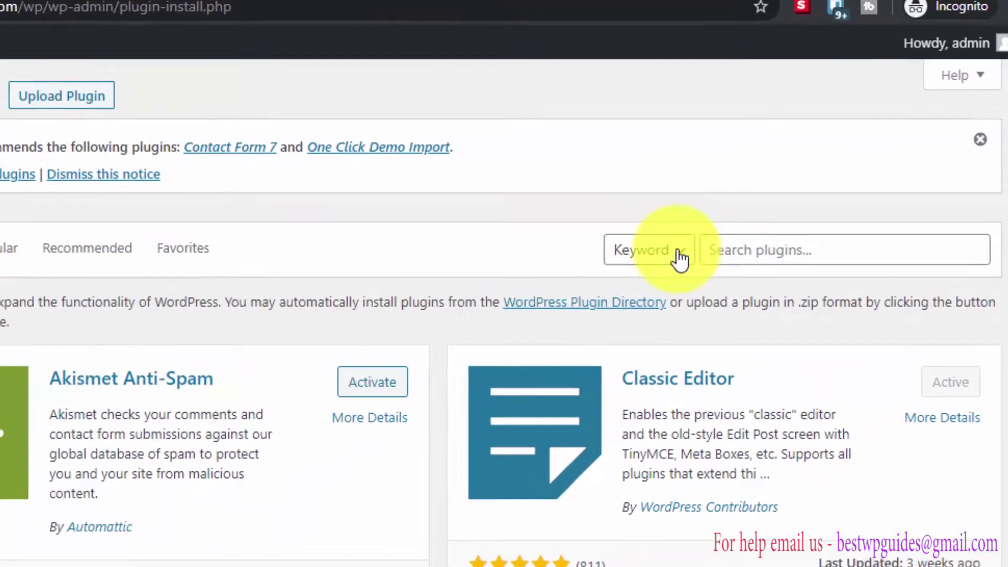
{"action": "left_click", "coordinate": [826, 187]}
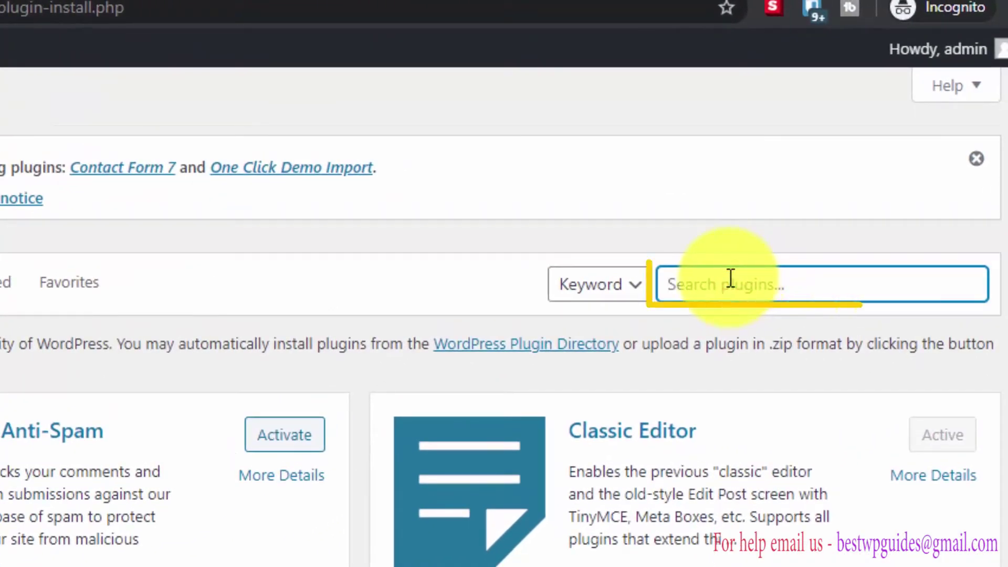
{"action": "type", "text": "updraft"}
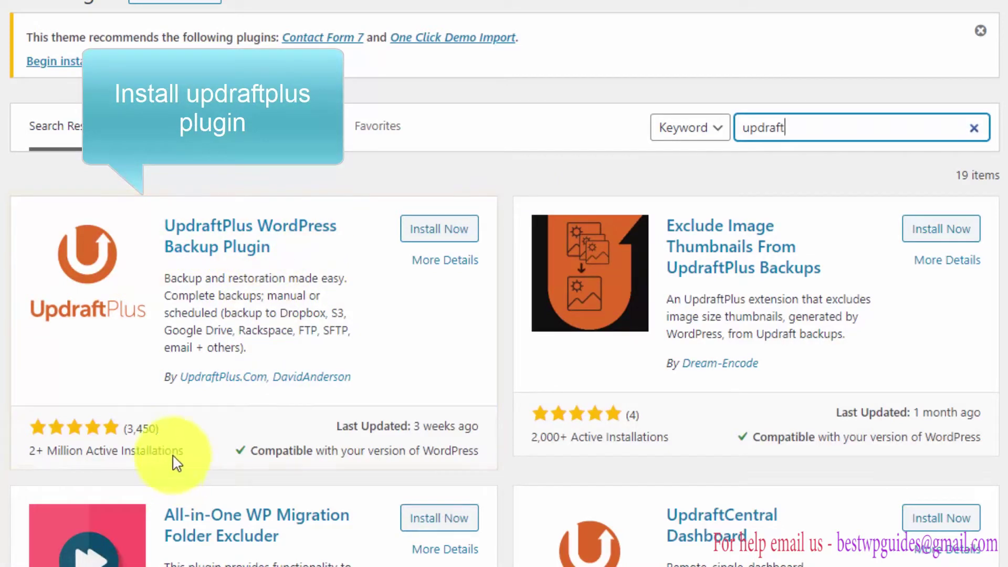
Install and activate the UpdraftPlus WordPress Backup Plugin, and start its welcome tour to open its backup page
{"action": "left_click", "coordinate": [452, 230]}
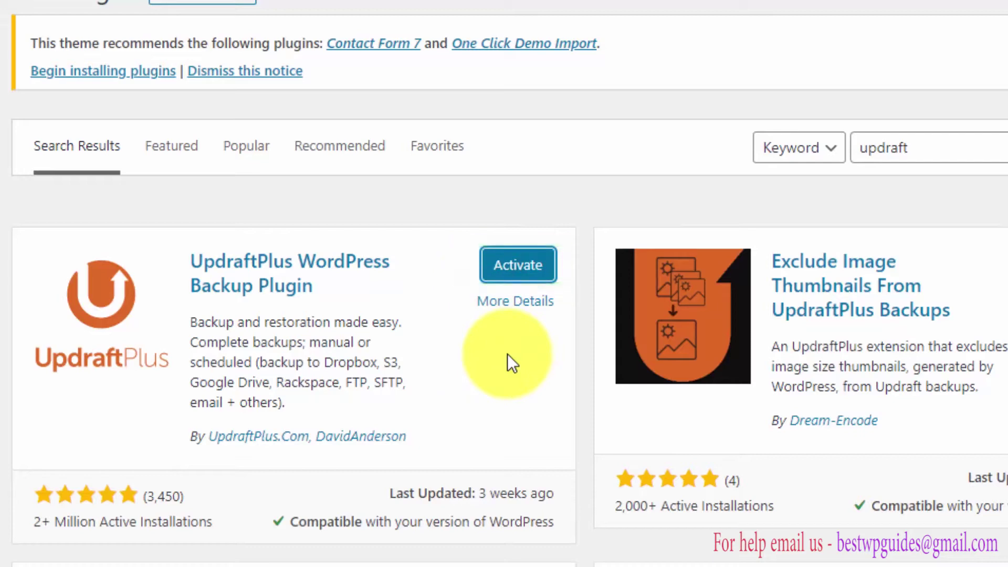
{"action": "scroll", "coordinate": [507, 354], "scroll_direction": "down", "scroll_amount": 8}
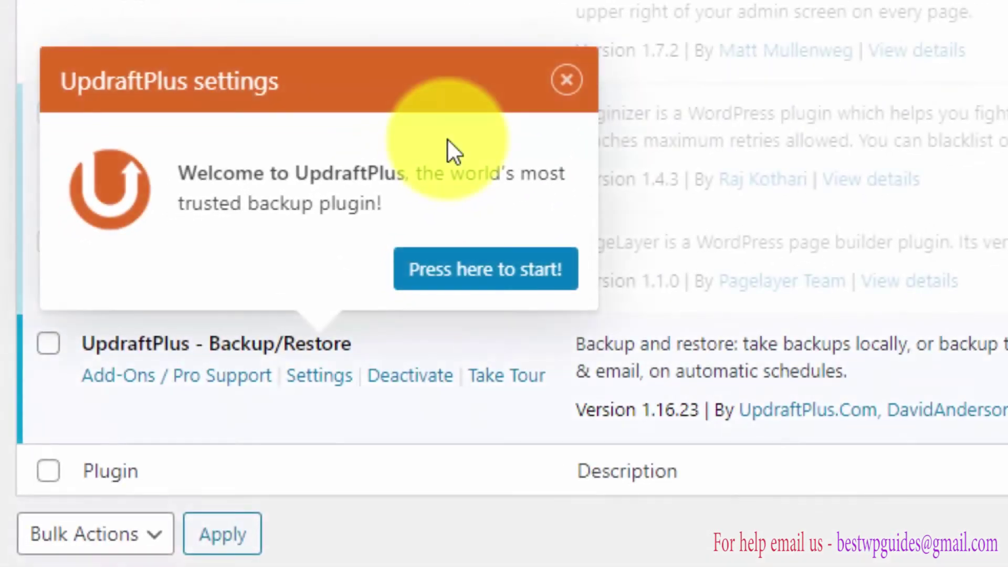
{"action": "left_click", "coordinate": [506, 288]}
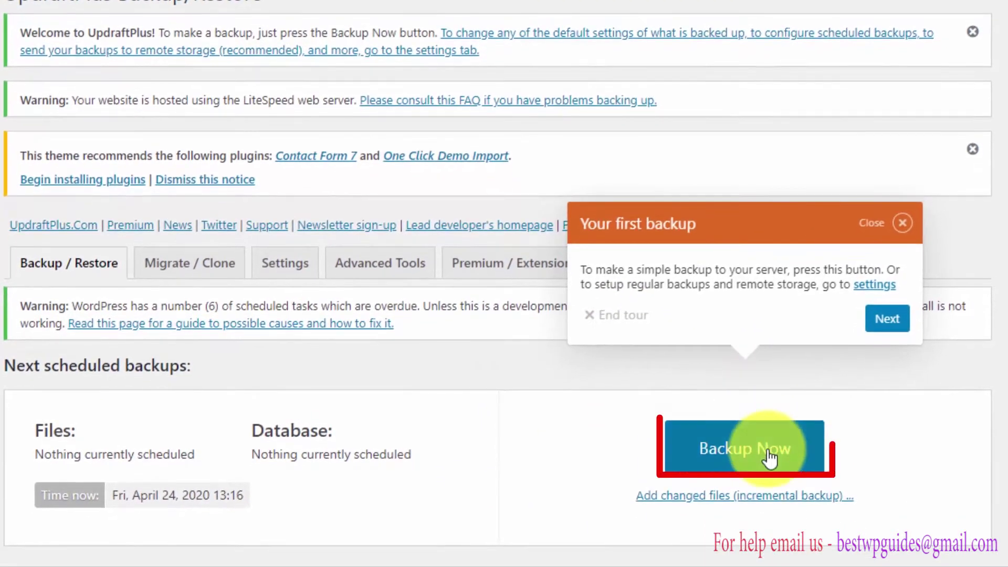
Run a manual UpdraftPlus backup that includes both the database and the files, and dismiss the completion notice and the tour
{"action": "left_click", "coordinate": [767, 453]}
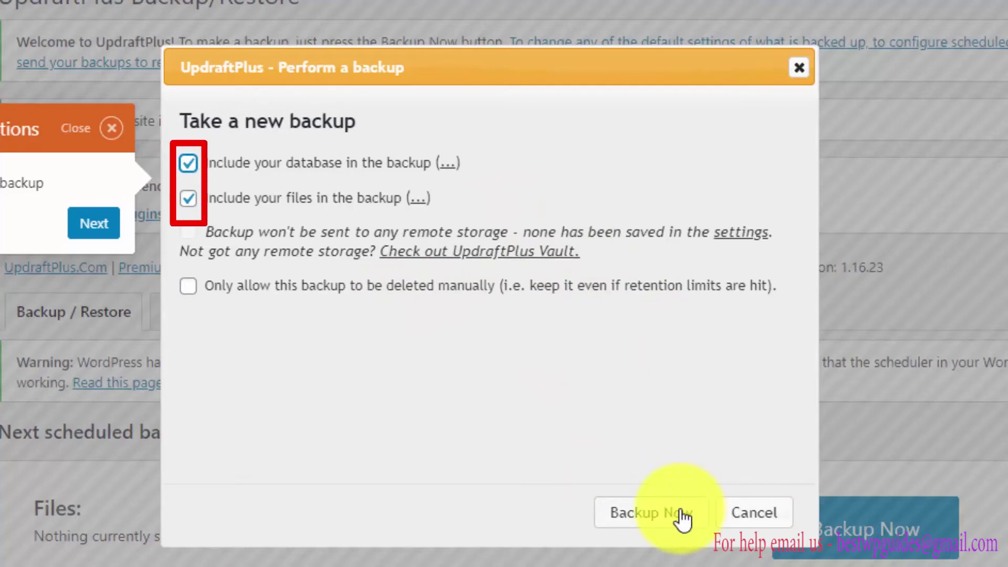
{"action": "left_click", "coordinate": [223, 196]}
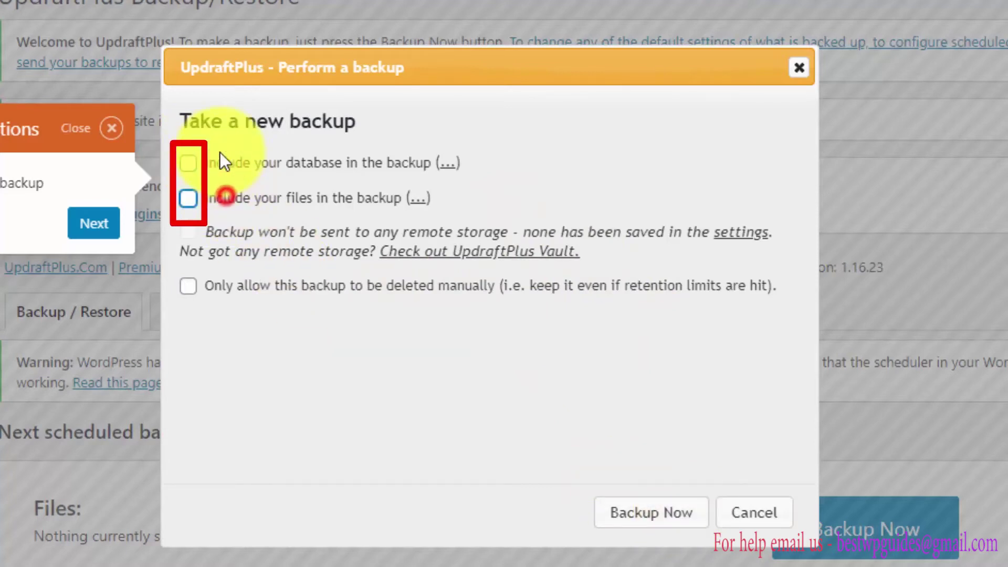
{"action": "left_click", "coordinate": [224, 159]}
{"action": "left_click", "coordinate": [238, 197]}
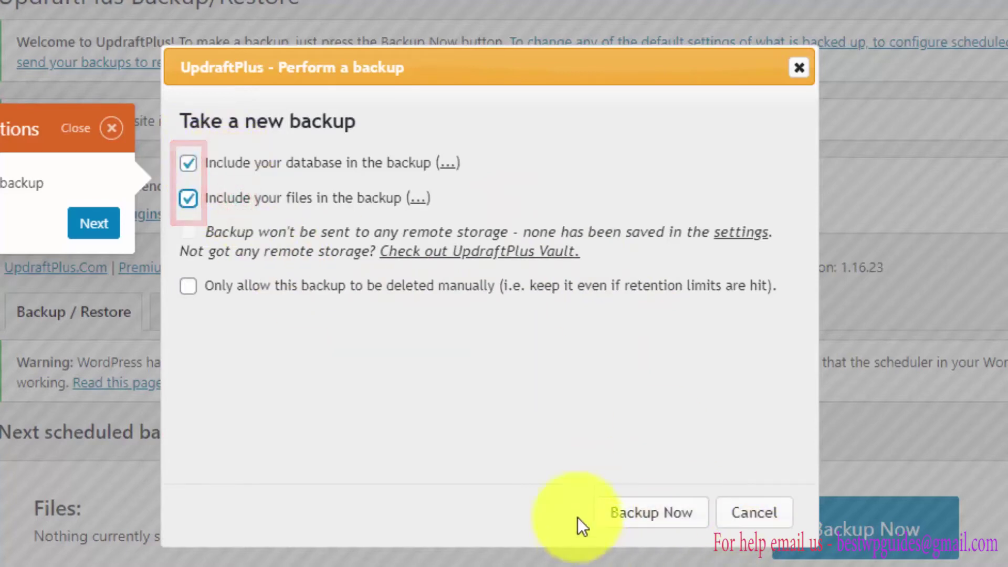
{"action": "left_click", "coordinate": [615, 517]}
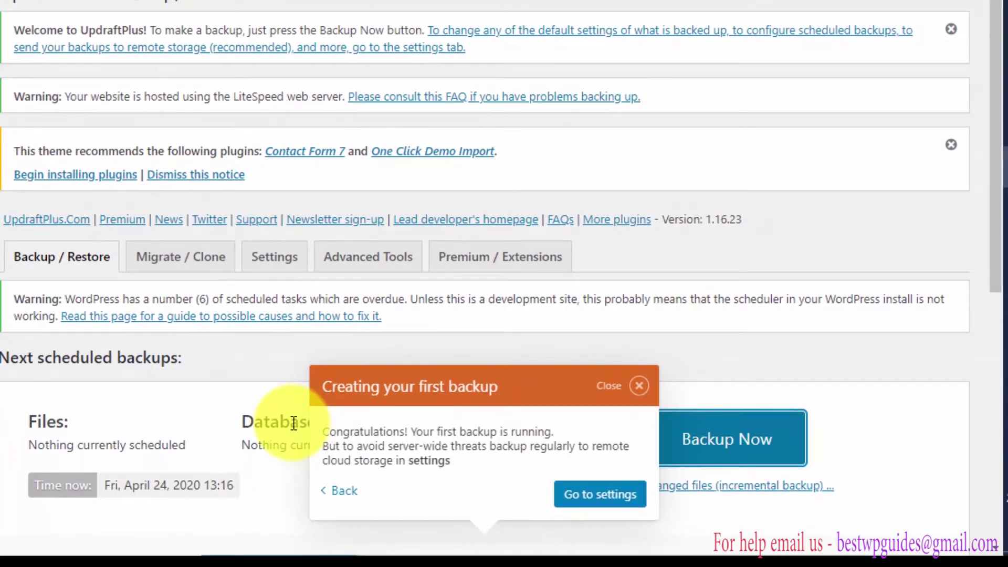
{"action": "scroll", "coordinate": [293, 423], "scroll_direction": "down", "scroll_amount": 2}
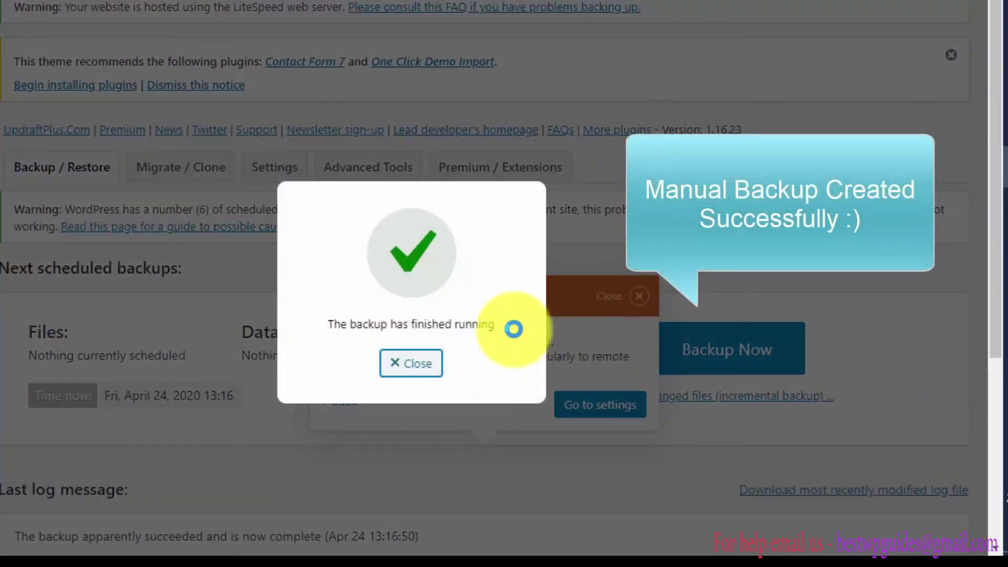
{"action": "key", "text": "Escape"}
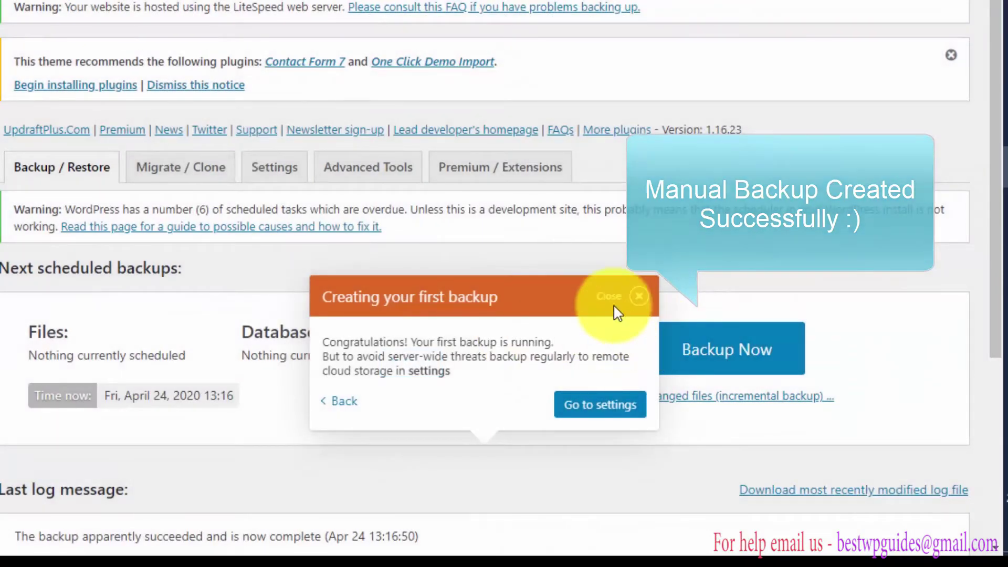
{"action": "left_click", "coordinate": [638, 296]}
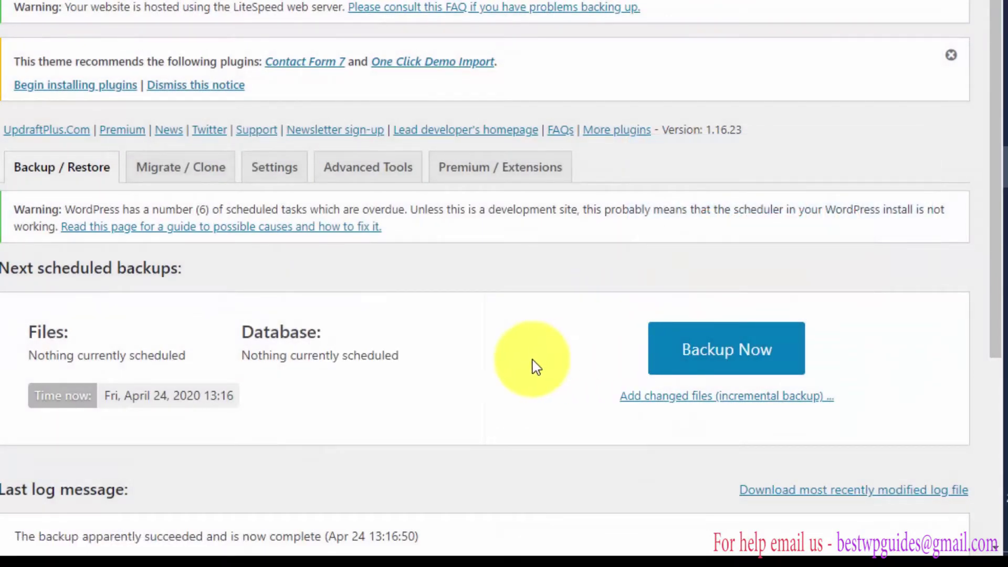
Examine the last log message and the existing backups list, including the backup's data components and available actions
{"action": "scroll", "coordinate": [491, 367], "scroll_direction": "down", "scroll_amount": 5}
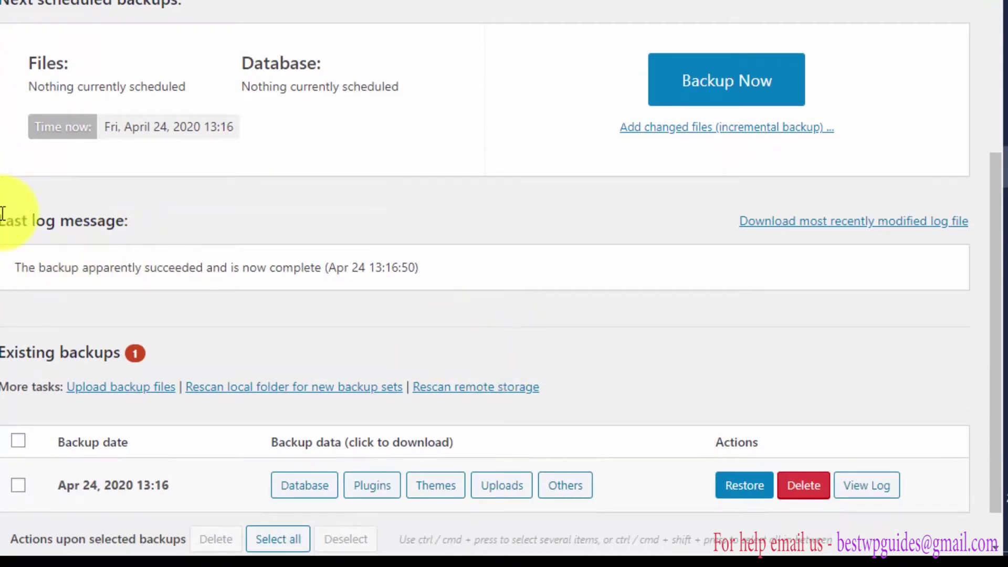
{"action": "left_click_drag", "start_coordinate": [100, 214], "coordinate": [129, 221]}
{"action": "left_click_drag", "start_coordinate": [17, 265], "coordinate": [399, 300]}
{"action": "left_click", "coordinate": [453, 326]}
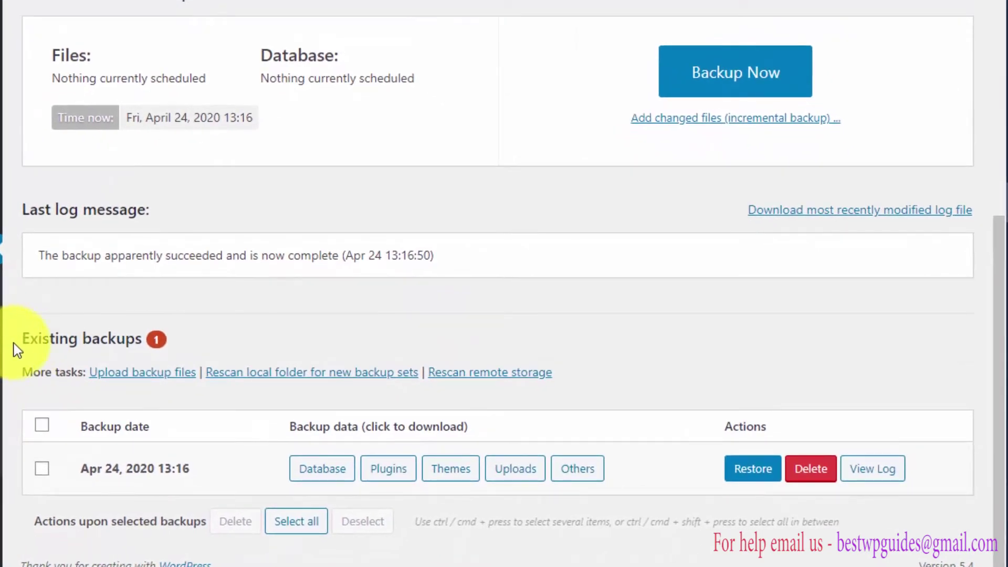
{"action": "left_click_drag", "start_coordinate": [14, 343], "coordinate": [225, 349]}
{"action": "left_click", "coordinate": [240, 335]}
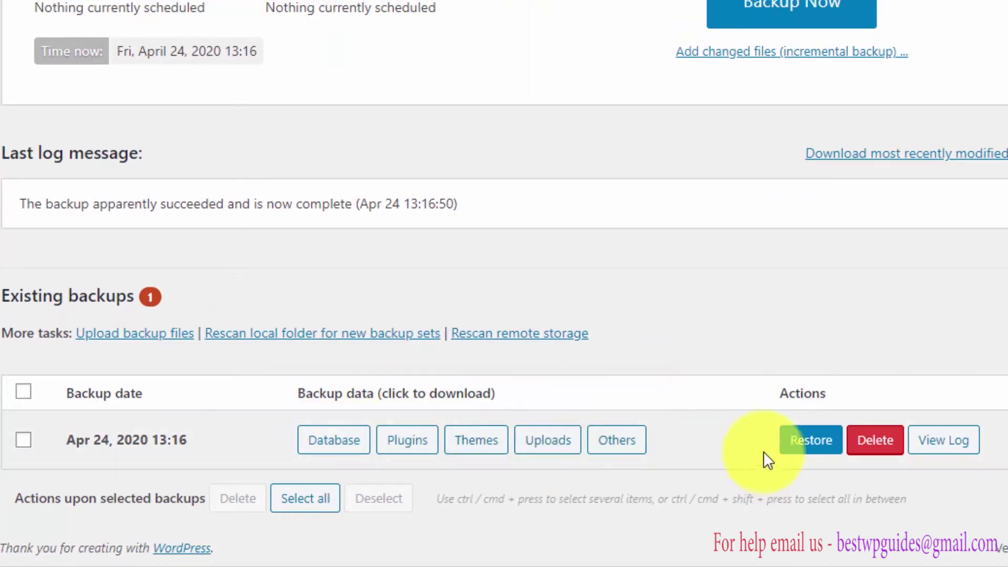
{"action": "scroll", "coordinate": [363, 375], "scroll_direction": "up", "scroll_amount": 6}
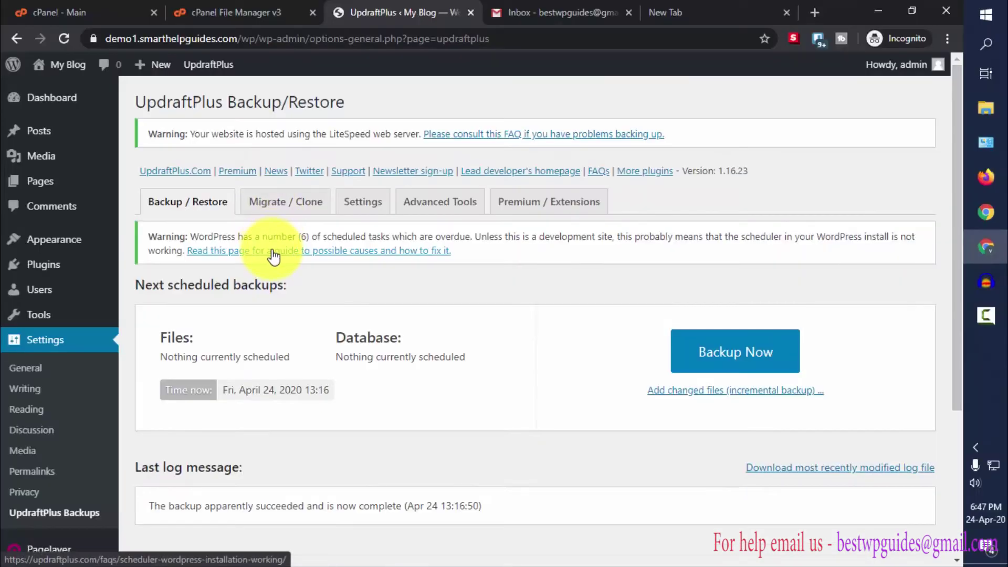
{"action": "scroll", "coordinate": [577, 349], "scroll_direction": "down", "scroll_amount": 4}
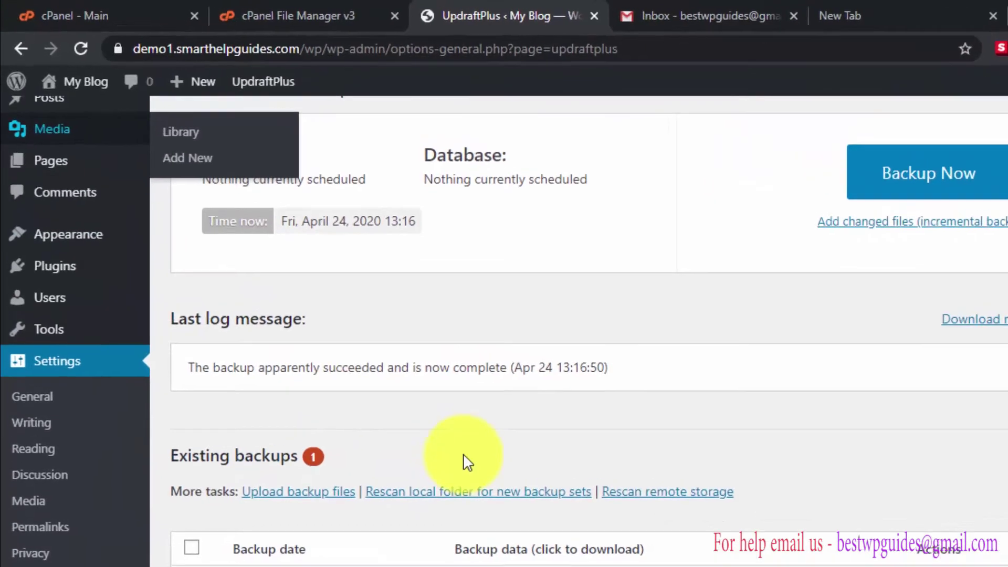
Open the list of all posts and move the post "How to backup and restore your wordpress site" to the trash
{"action": "scroll", "coordinate": [100, 199], "scroll_direction": "up", "scroll_amount": 3}
{"action": "mouse_move", "coordinate": [92, 209]}
{"action": "left_click", "coordinate": [236, 207]}
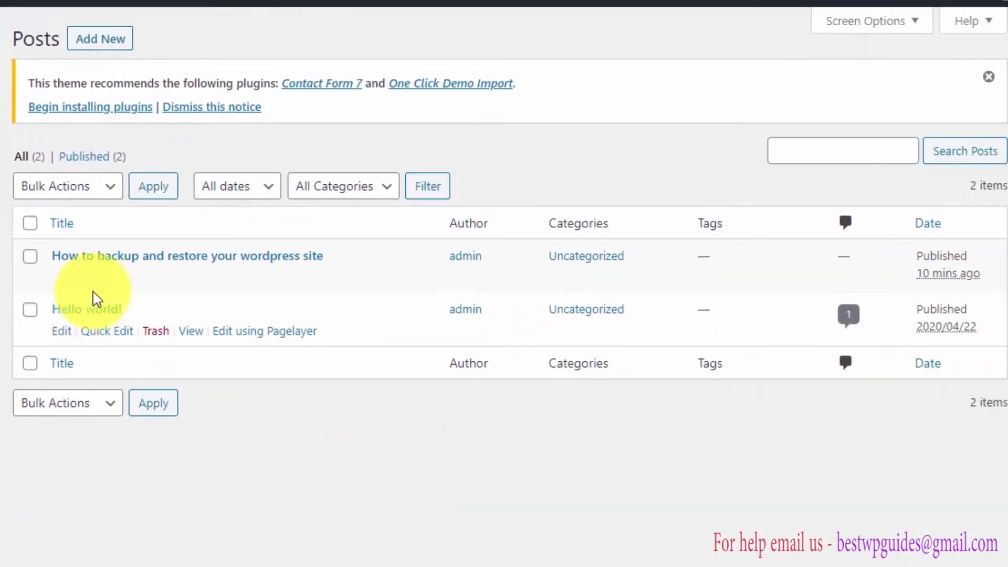
{"action": "mouse_move", "coordinate": [176, 301]}
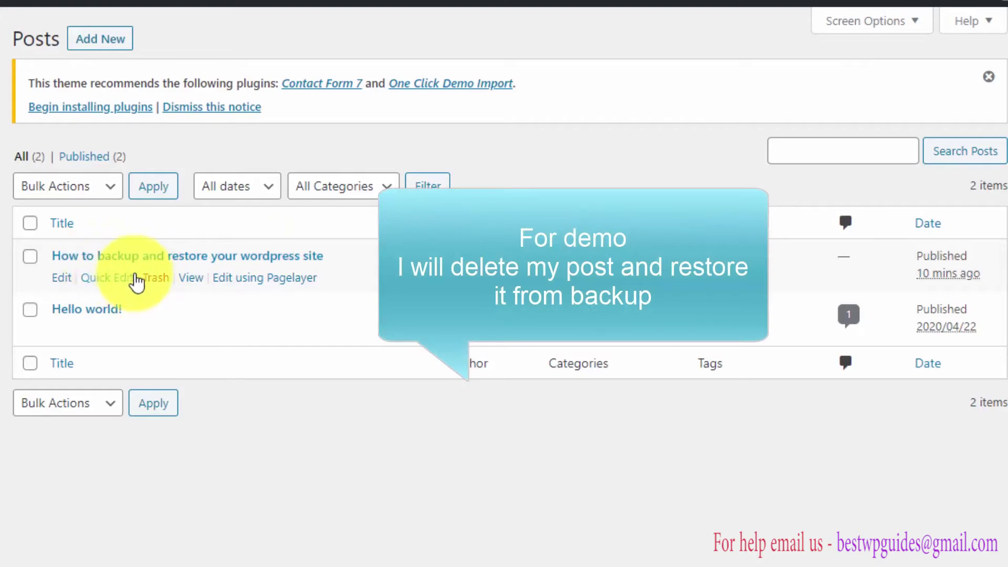
{"action": "left_click", "coordinate": [158, 277]}
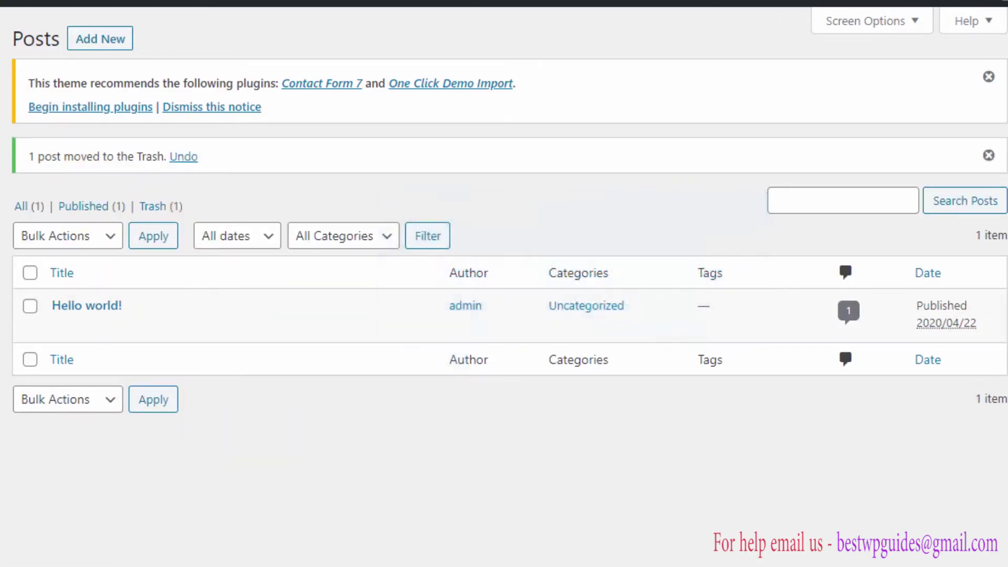
Open the blog's front page in a new browser tab and check which posts are listed
{"action": "right_click", "coordinate": [49, 102]}
{"action": "left_click", "coordinate": [15, 68]}
{"action": "left_click", "coordinate": [530, 10]}
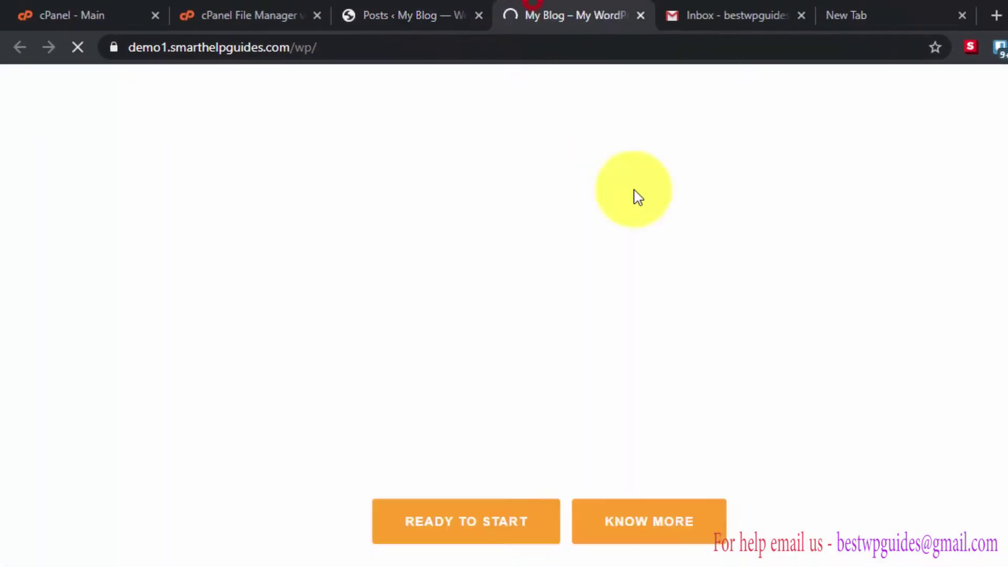
{"action": "scroll", "coordinate": [61, 470], "scroll_direction": "down", "scroll_amount": 10}
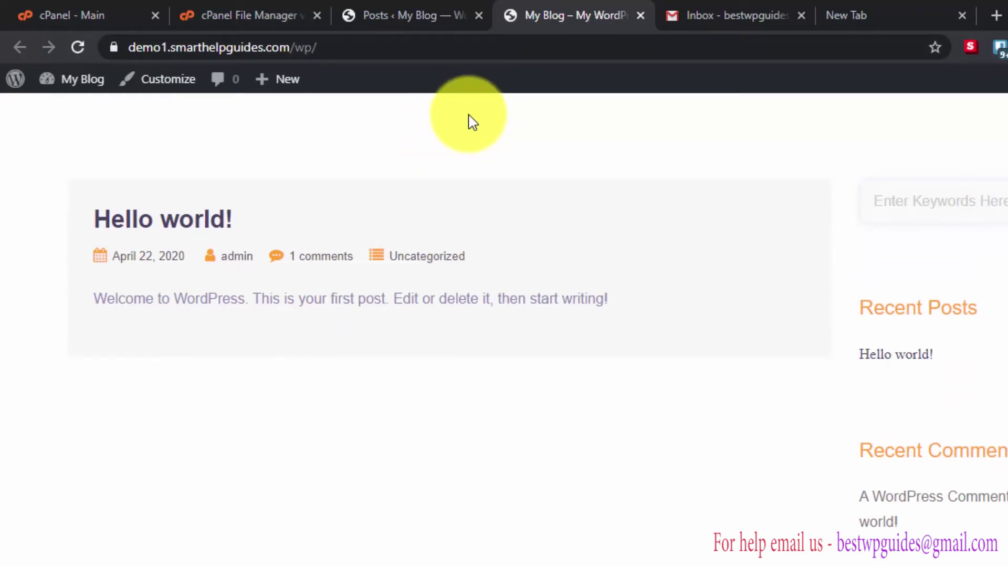
Return to the WordPress admin, look up UpdraftPlus among the installed plugins, and open the UpdraftPlus Backups settings page
{"action": "left_click", "coordinate": [420, 8]}
{"action": "mouse_move", "coordinate": [117, 304]}
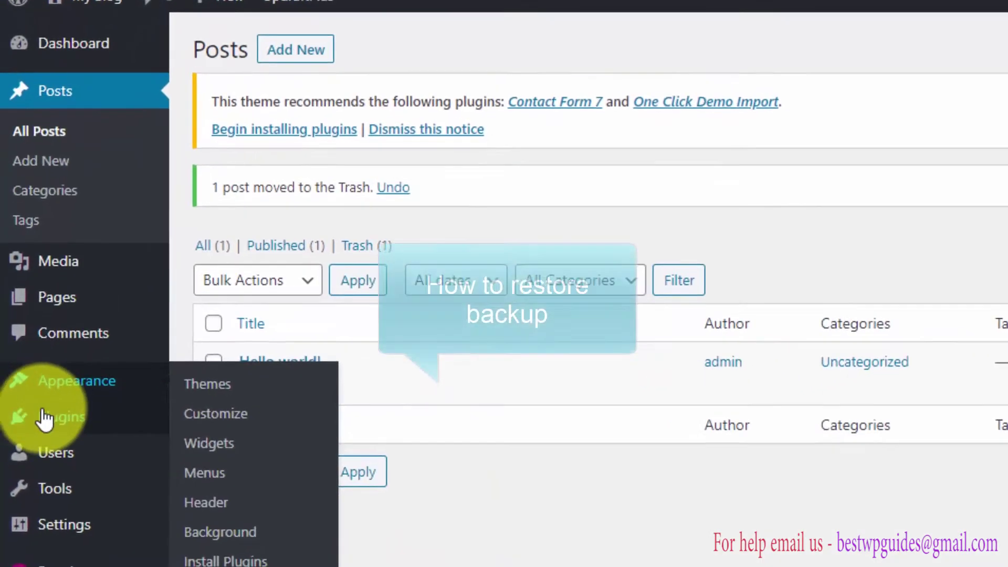
{"action": "mouse_move", "coordinate": [46, 417]}
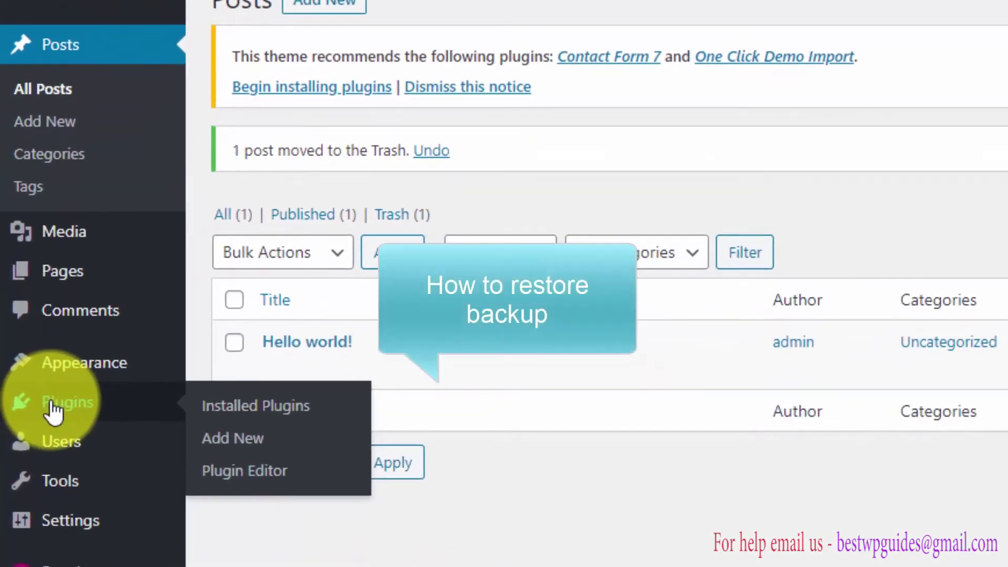
{"action": "left_click", "coordinate": [103, 409]}
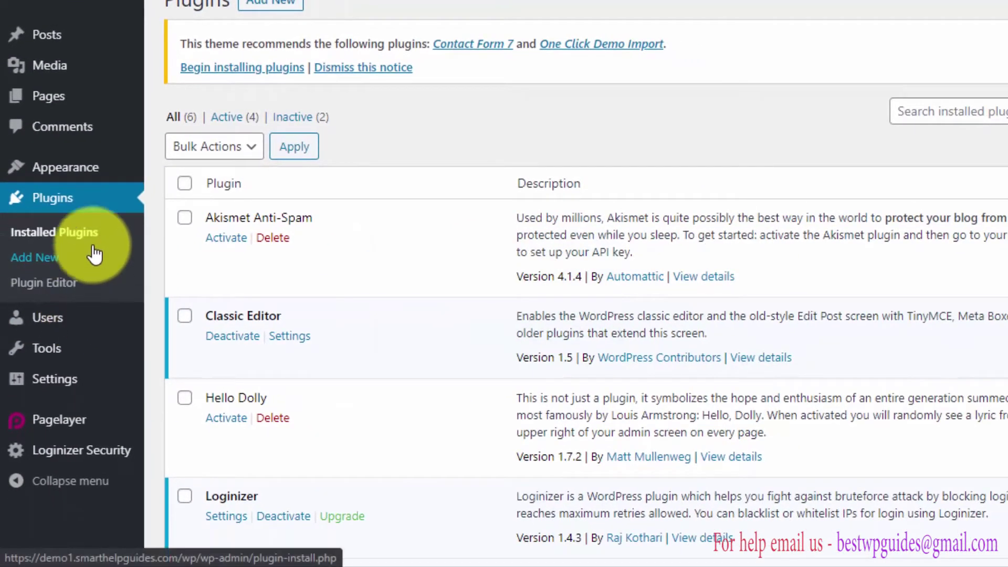
{"action": "scroll", "coordinate": [427, 371], "scroll_direction": "down", "scroll_amount": 5}
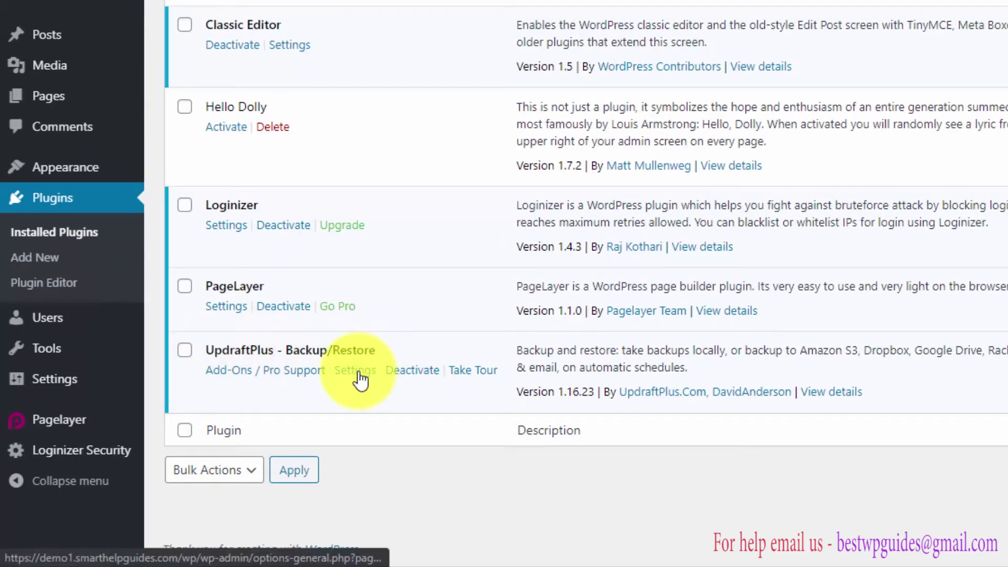
{"action": "mouse_move", "coordinate": [53, 374]}
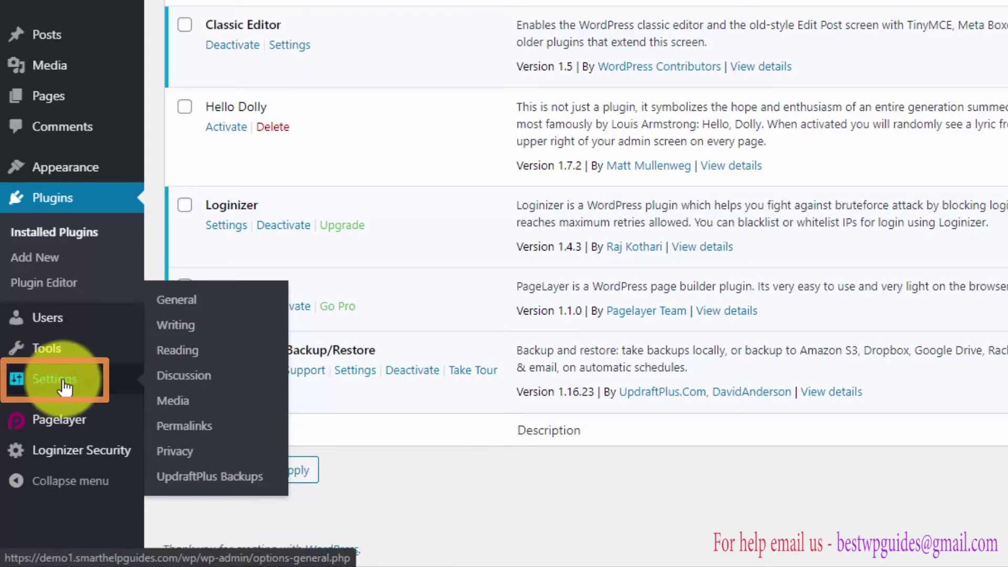
{"action": "left_click", "coordinate": [201, 480]}
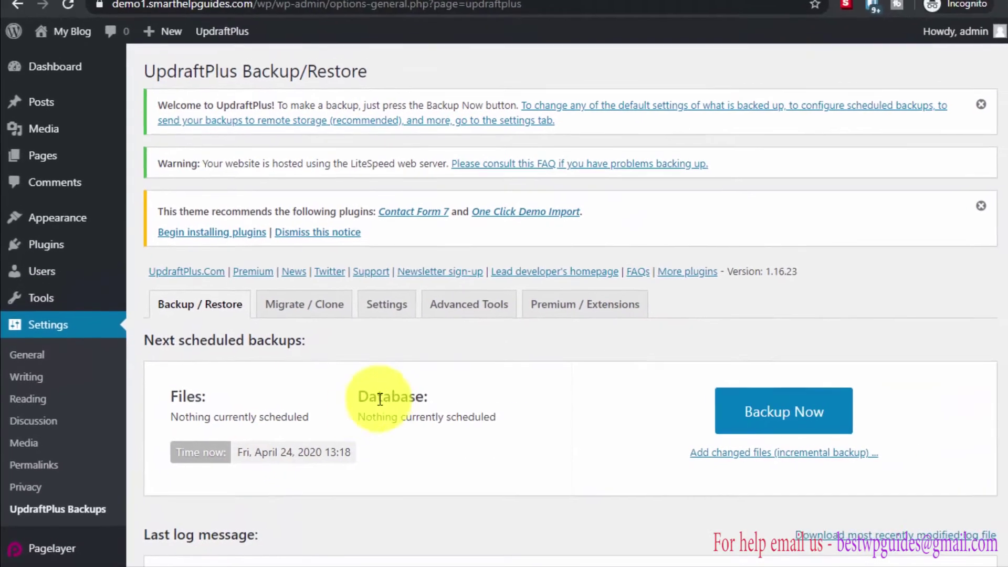
Start restoring the existing backup dated Apr 24, 2020 13:16
{"action": "scroll", "coordinate": [341, 415], "scroll_direction": "down", "scroll_amount": 4}
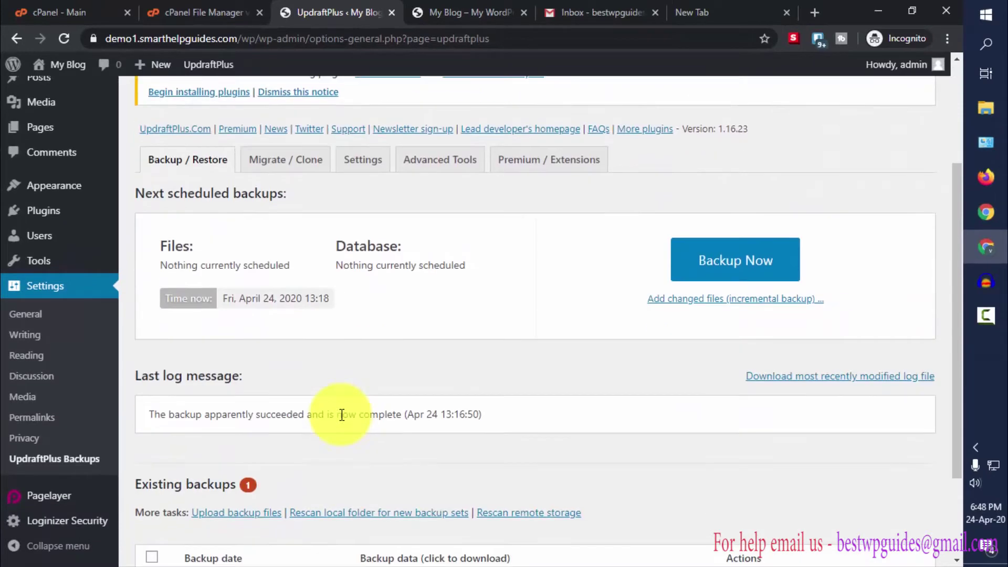
{"action": "scroll", "coordinate": [341, 414], "scroll_direction": "down", "scroll_amount": 1}
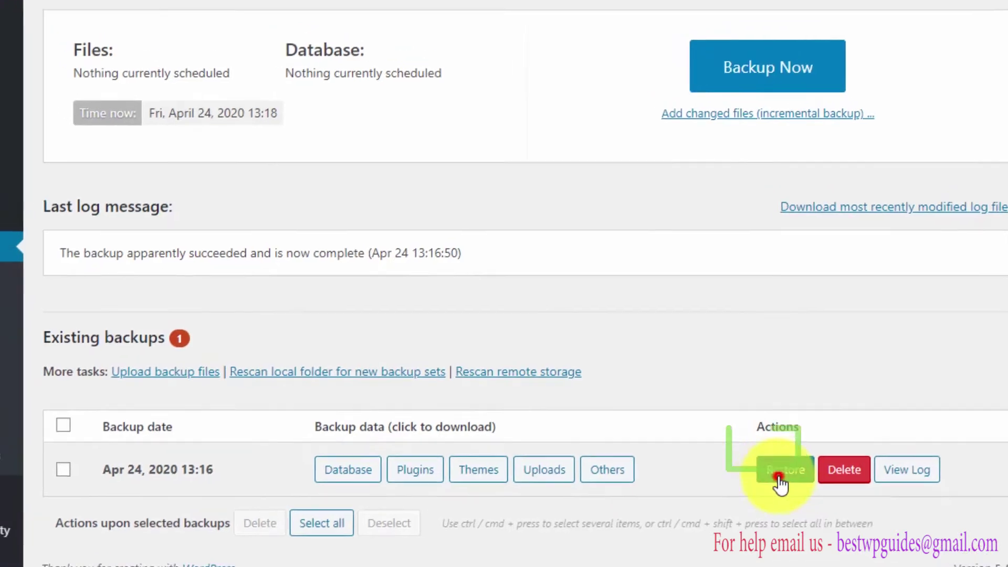
{"action": "left_click", "coordinate": [762, 456]}
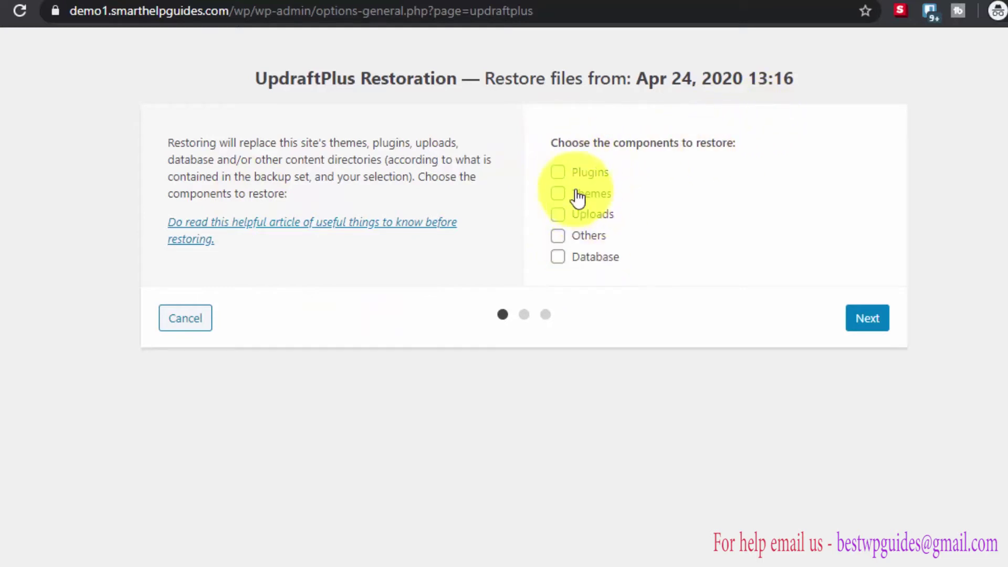
Select Plugins, Themes, Uploads, Others and Database as the components to restore, and run the restoration
{"action": "left_click", "coordinate": [558, 172]}
{"action": "left_click", "coordinate": [557, 194]}
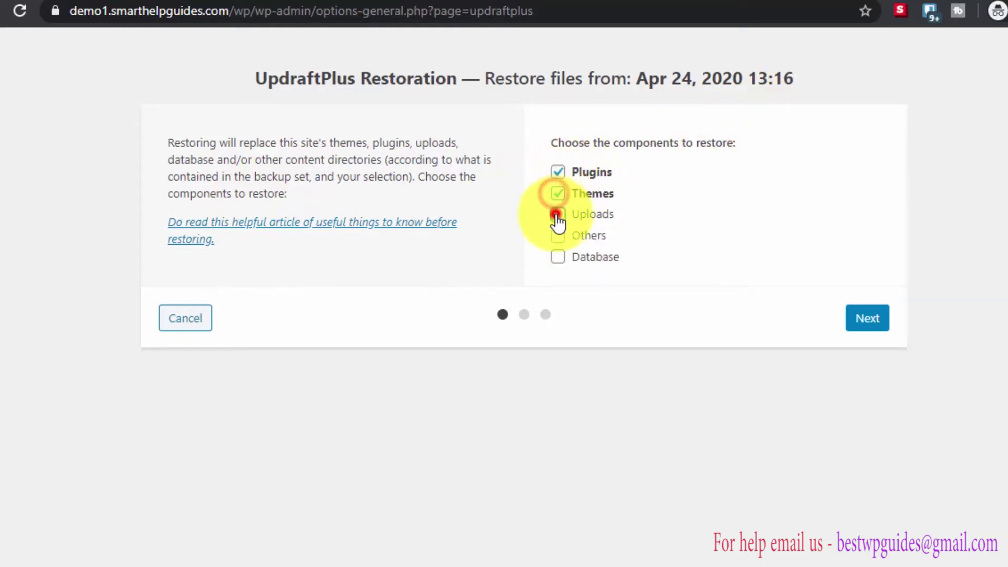
{"action": "left_click", "coordinate": [557, 215]}
{"action": "left_click", "coordinate": [557, 235]}
{"action": "left_click", "coordinate": [557, 257]}
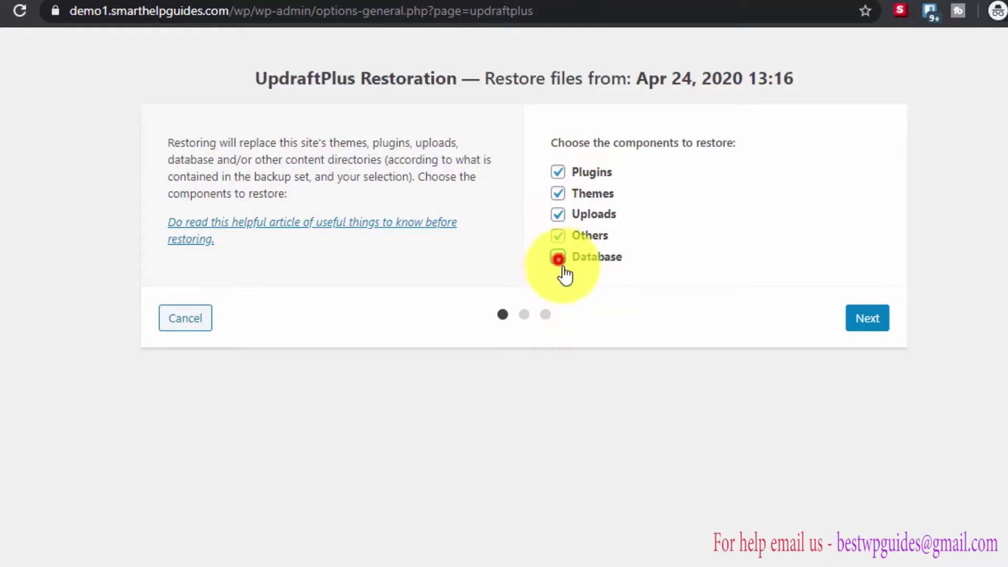
{"action": "left_click", "coordinate": [864, 327]}
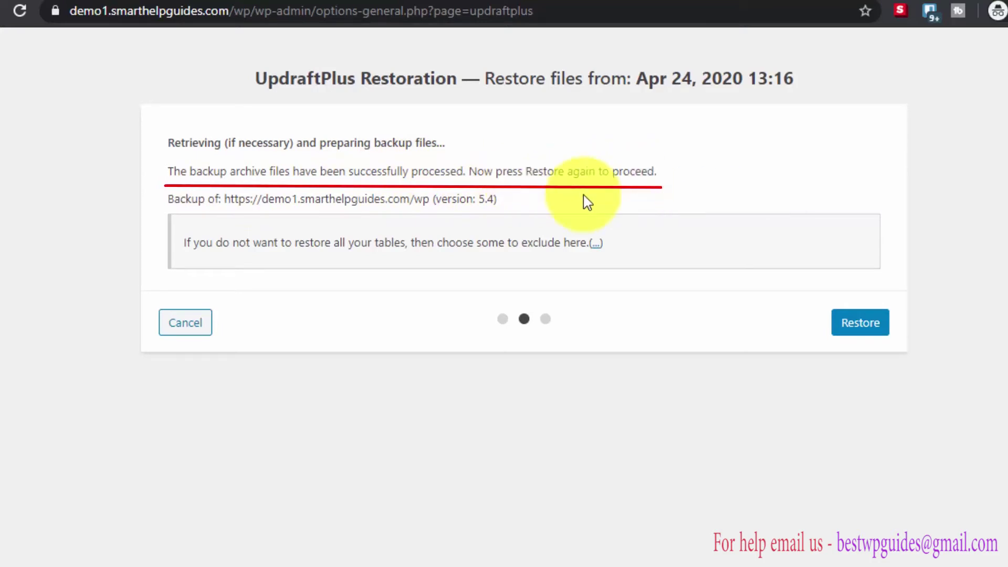
{"action": "left_click", "coordinate": [844, 326]}
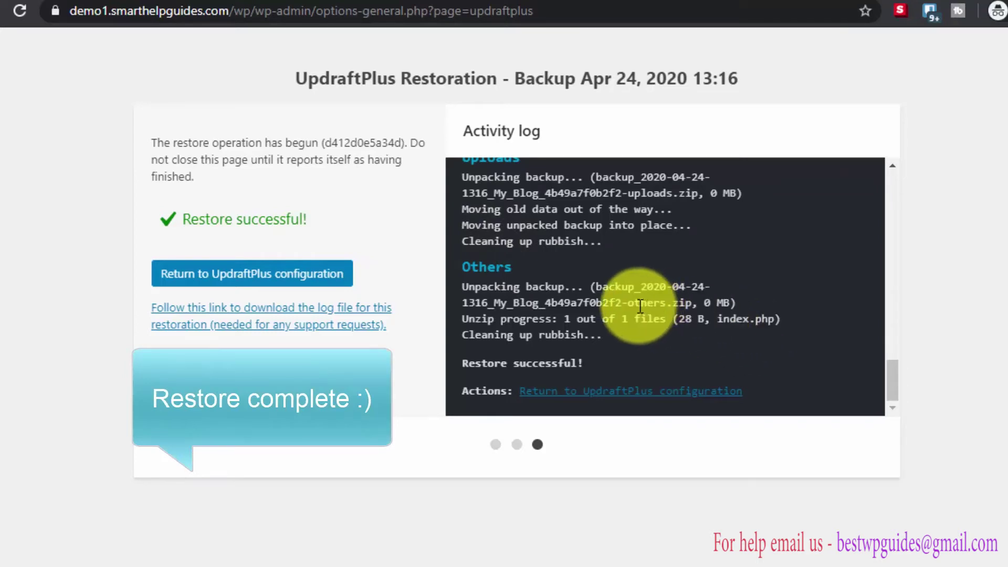
Check the final status in the restoration's activity log and return to the UpdraftPlus configuration page
{"action": "left_click_drag", "start_coordinate": [462, 362], "coordinate": [637, 366]}
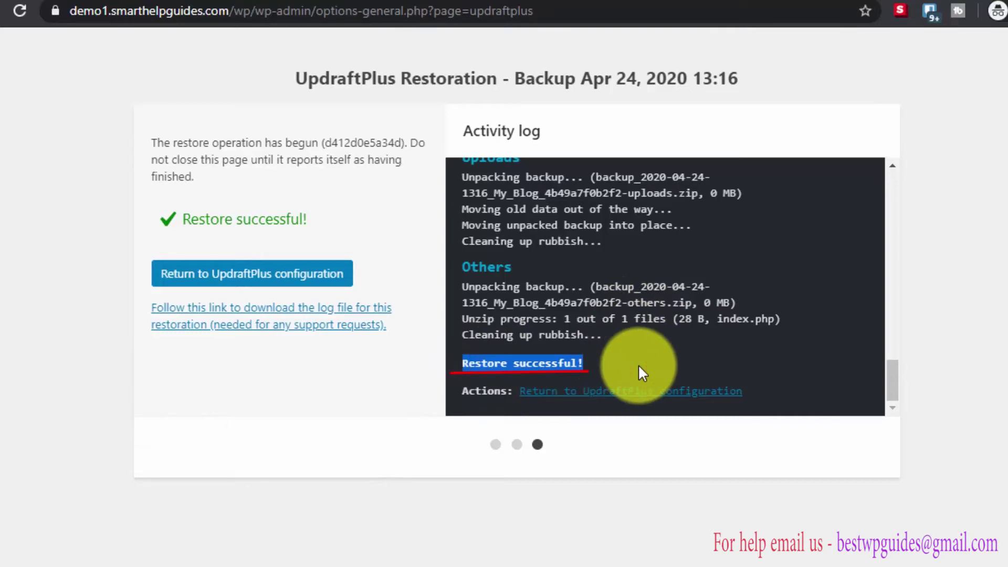
{"action": "left_click", "coordinate": [620, 359]}
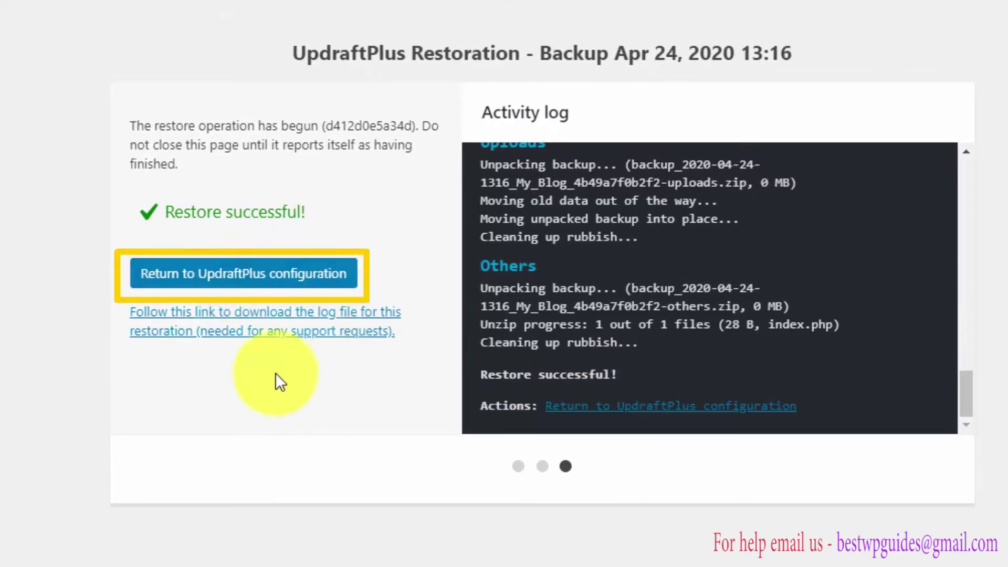
{"action": "left_click", "coordinate": [232, 278]}
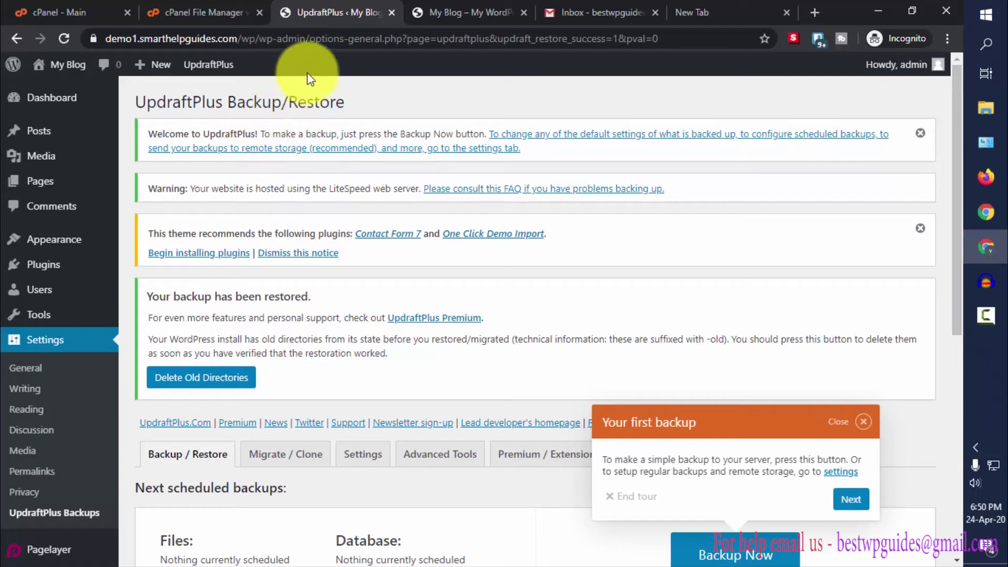
Reload the blog's front page and check for the post "How to backup and restore your wordpress site"
{"action": "left_click", "coordinate": [457, 2]}
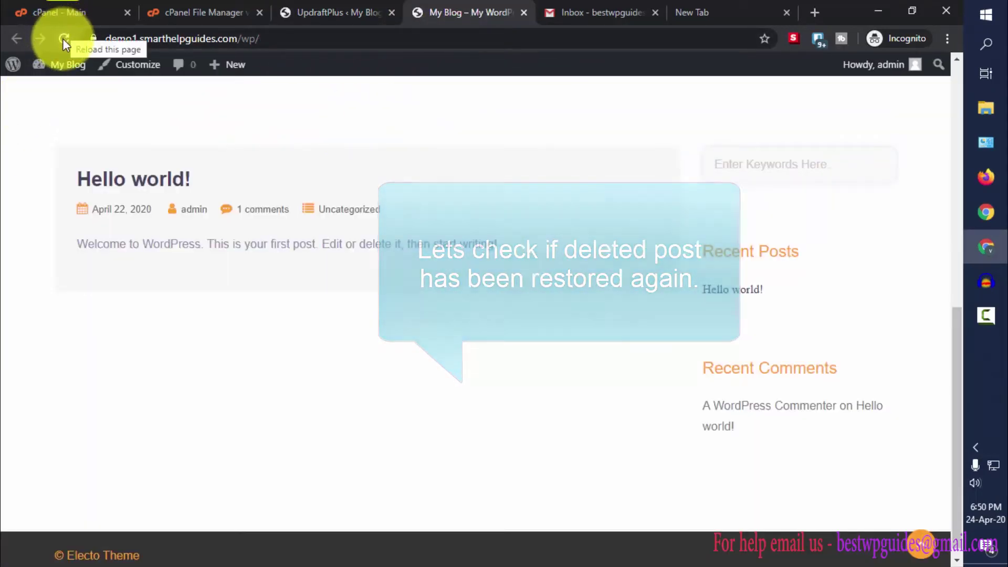
{"action": "left_click", "coordinate": [62, 38]}
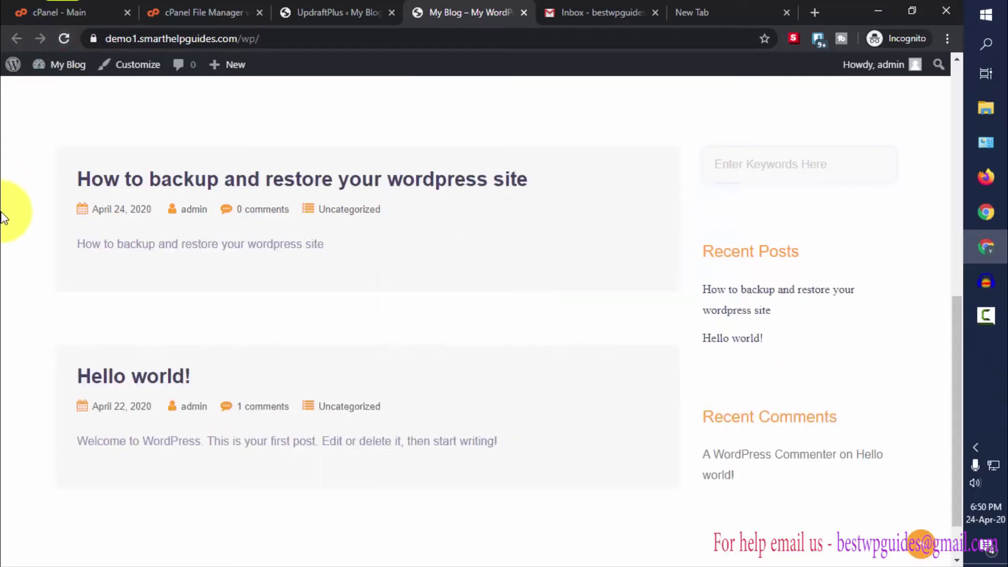
{"action": "left_click_drag", "start_coordinate": [78, 179], "coordinate": [558, 173]}
{"action": "left_click", "coordinate": [559, 223]}
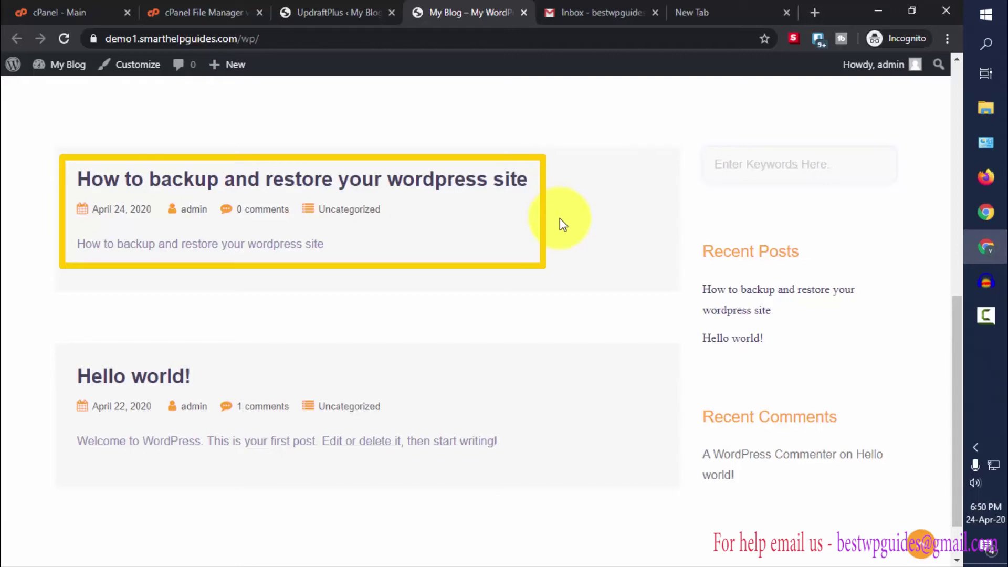
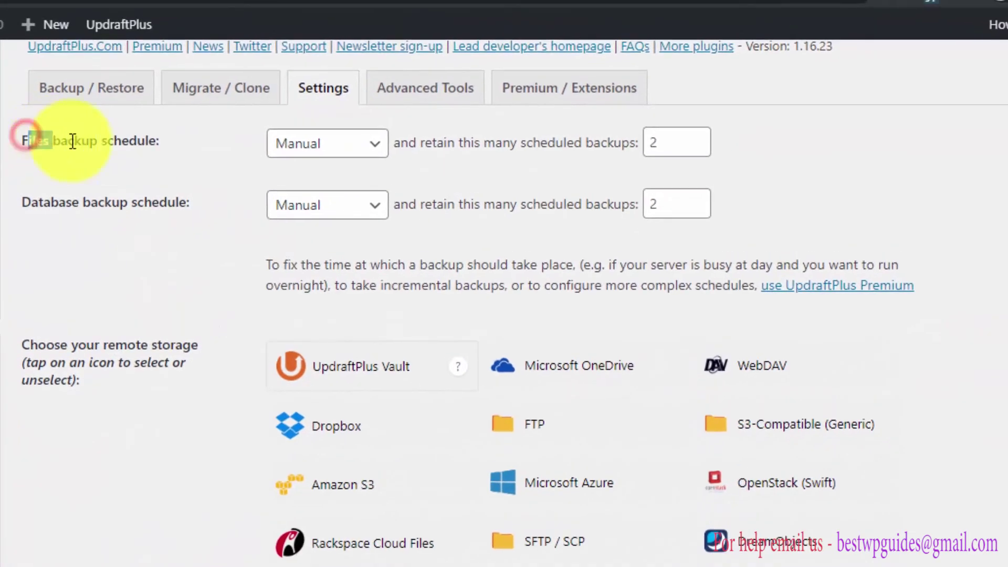
In the UpdraftPlus settings, set the files backup schedule to Daily and retain 7 scheduled backups
{"action": "left_click", "coordinate": [196, 143]}
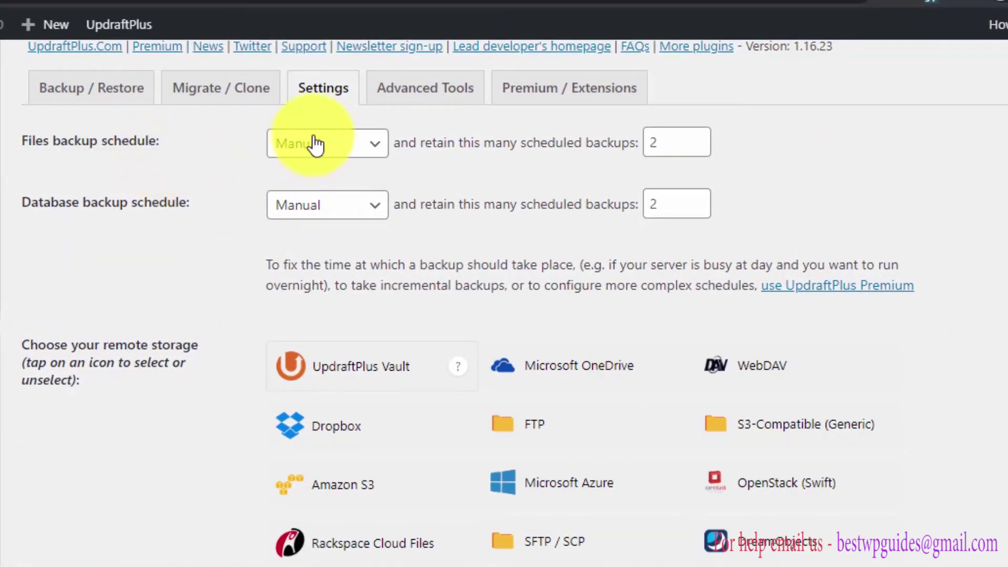
{"action": "left_click", "coordinate": [332, 147]}
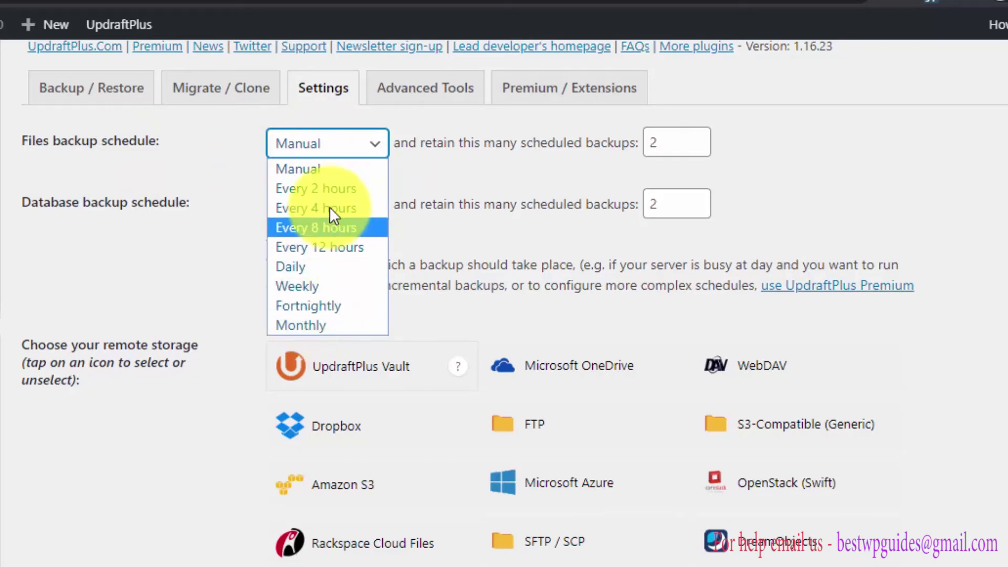
{"action": "left_click", "coordinate": [317, 267]}
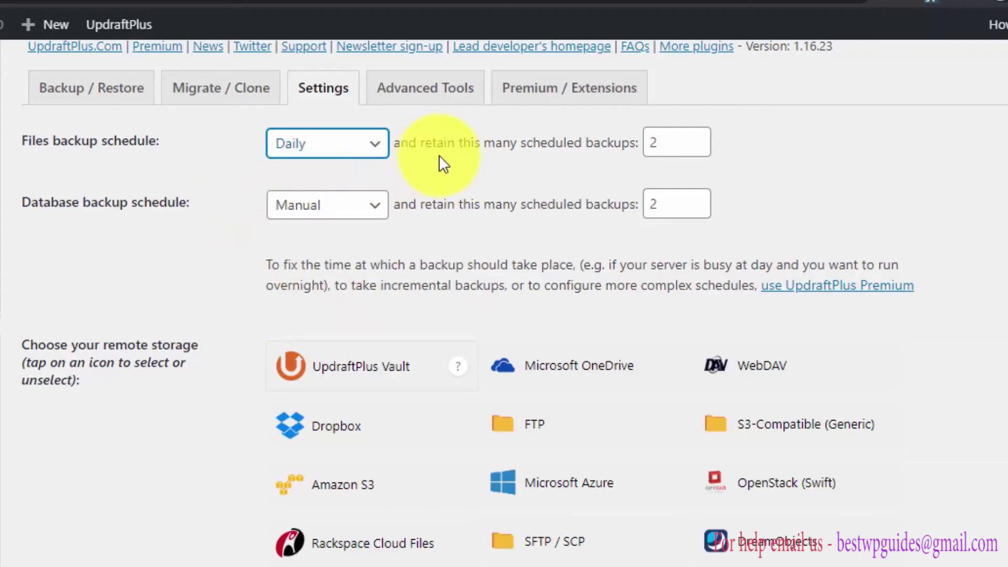
{"action": "left_click", "coordinate": [652, 144]}
{"action": "left_click_drag", "start_coordinate": [652, 144], "coordinate": [533, 152]}
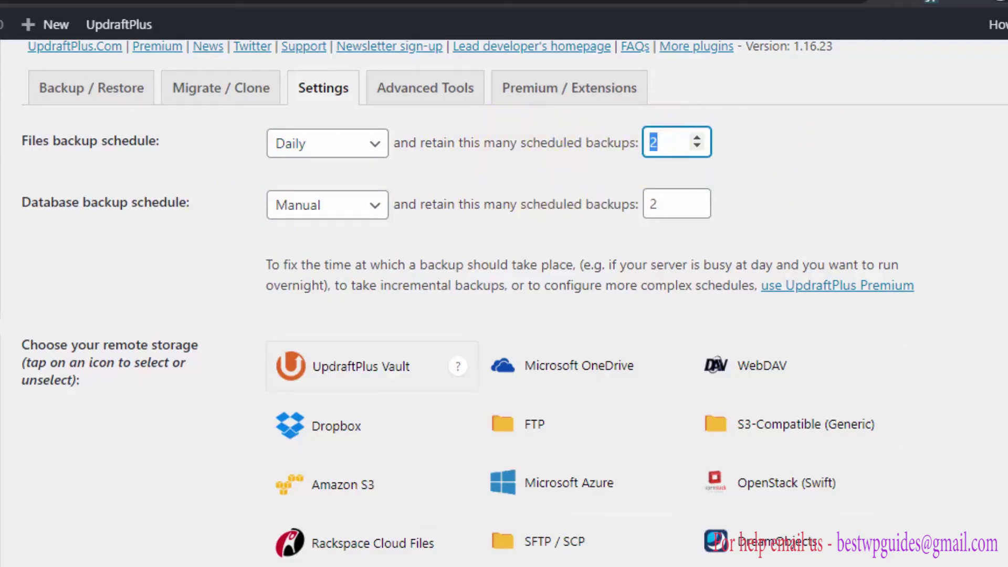
{"action": "type", "text": "7"}
Set the database backup schedule to Daily and retain 7 scheduled backups
{"action": "left_click", "coordinate": [344, 208]}
{"action": "left_click", "coordinate": [303, 346]}
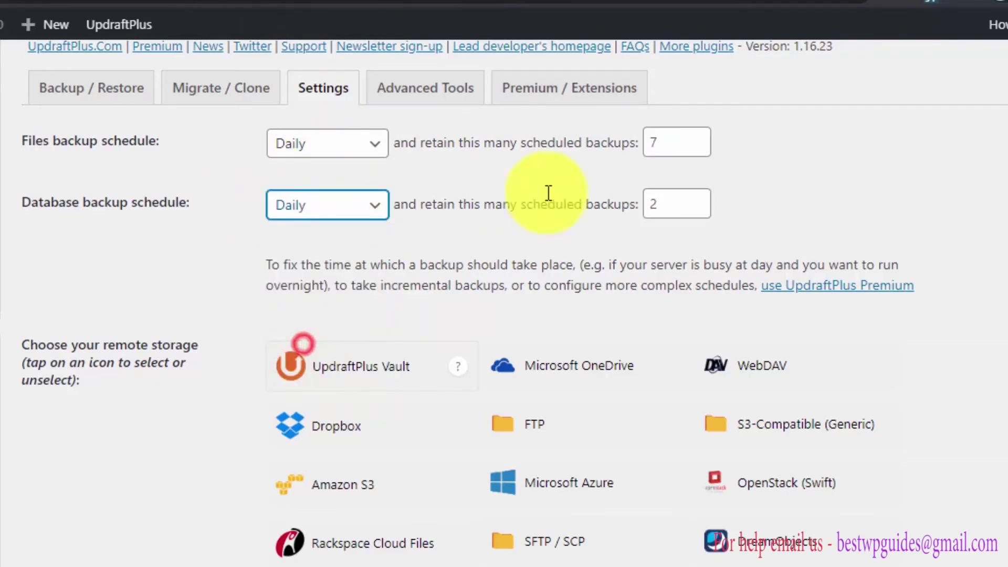
{"action": "left_click", "coordinate": [702, 198]}
{"action": "double_click", "coordinate": [677, 202]}
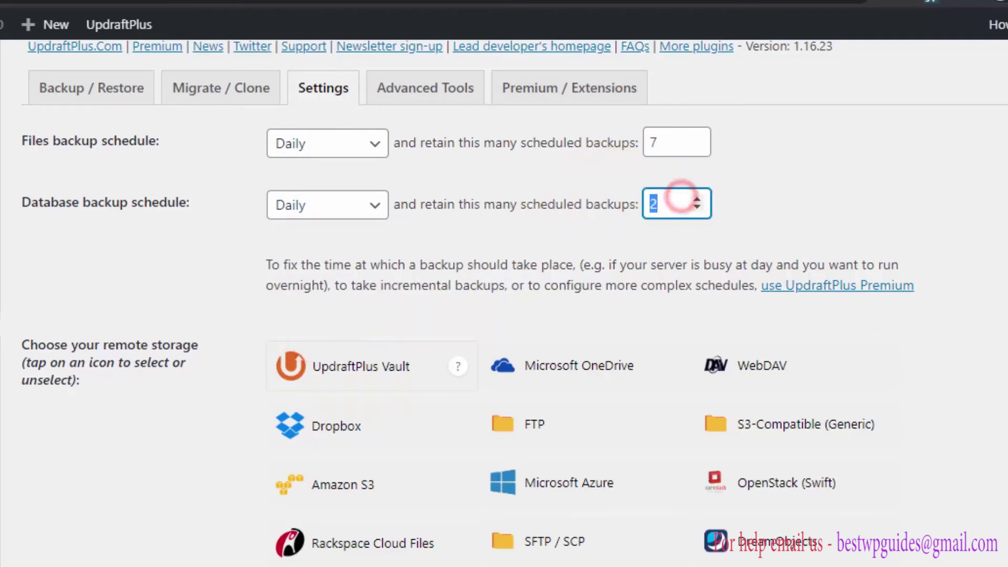
{"action": "type", "text": "7"}
{"action": "left_click", "coordinate": [938, 93]}
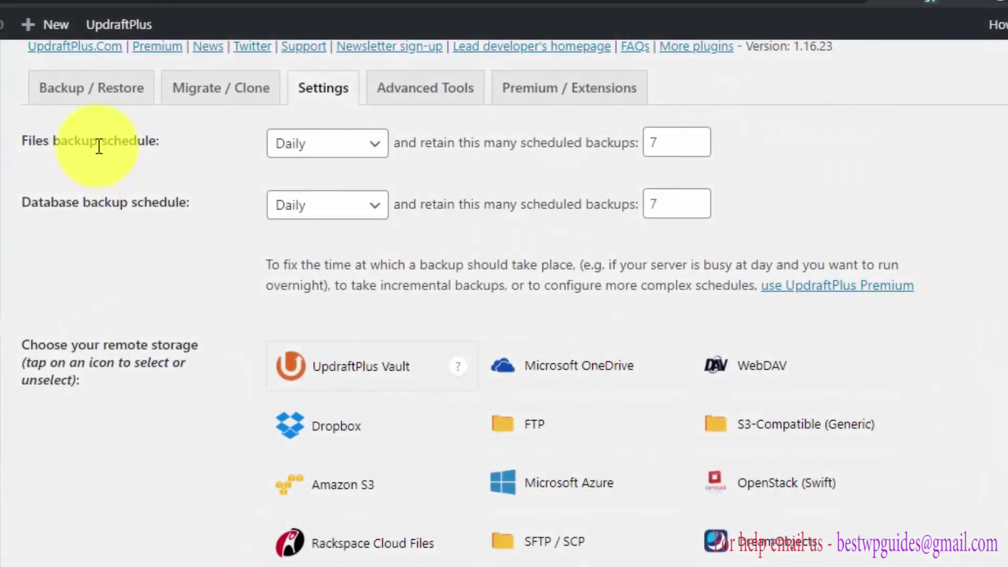
Choose Google Drive as the remote storage for the backups and look over its options
{"action": "scroll", "coordinate": [42, 344], "scroll_direction": "down", "scroll_amount": 3}
{"action": "scroll", "coordinate": [49, 368], "scroll_direction": "up", "scroll_amount": 3}
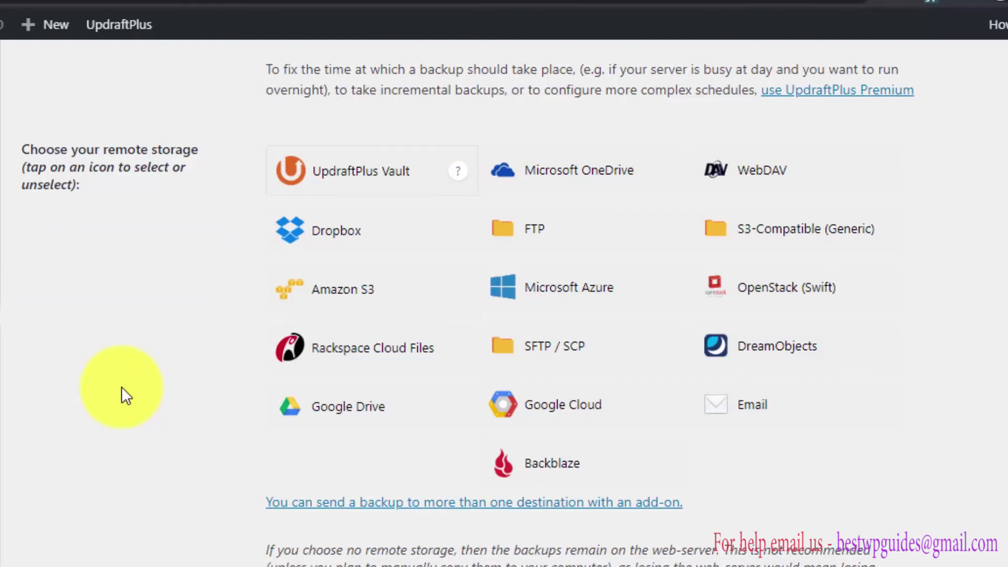
{"action": "left_click", "coordinate": [317, 415]}
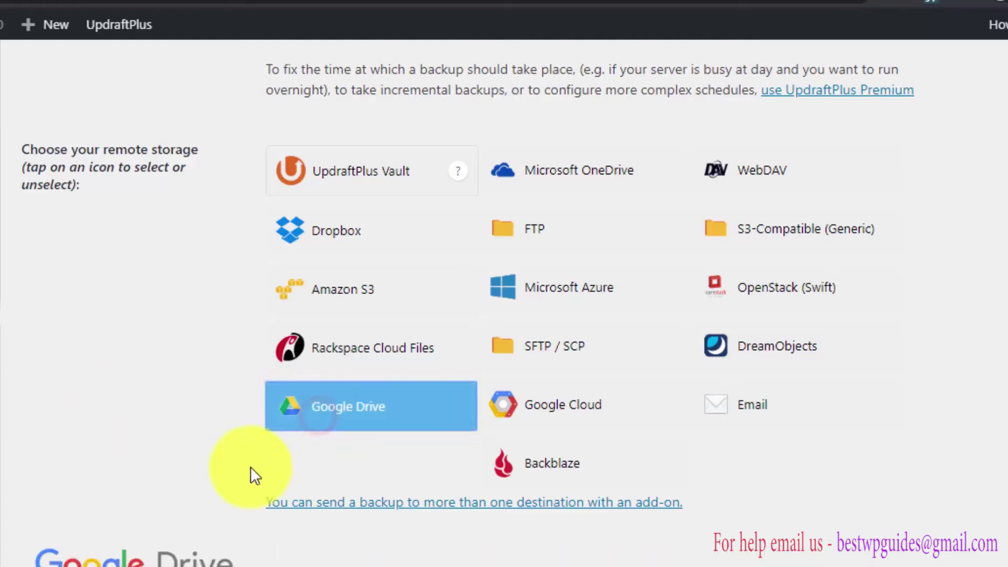
{"action": "scroll", "coordinate": [118, 477], "scroll_direction": "down", "scroll_amount": 2}
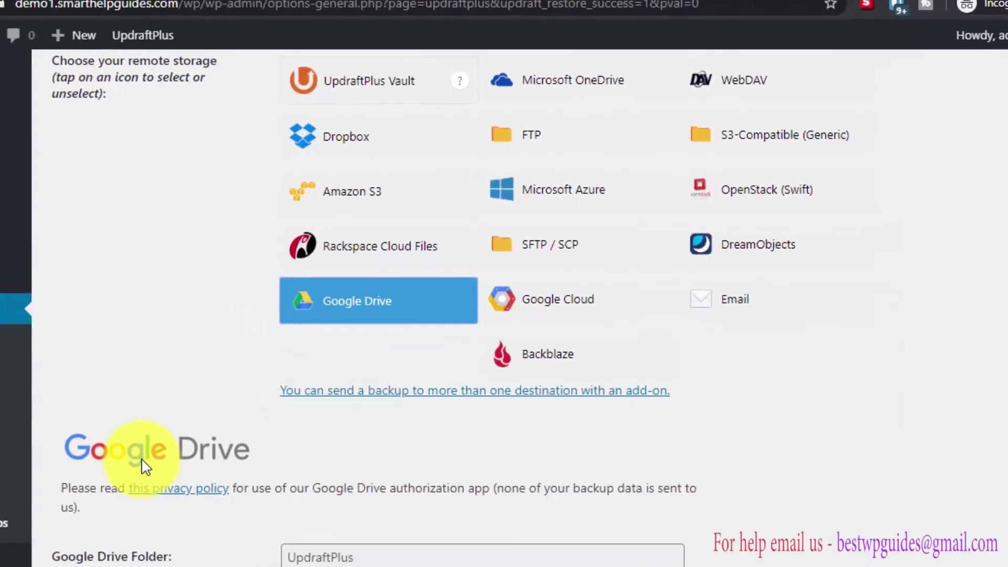
{"action": "scroll", "coordinate": [118, 477], "scroll_direction": "down", "scroll_amount": 1}
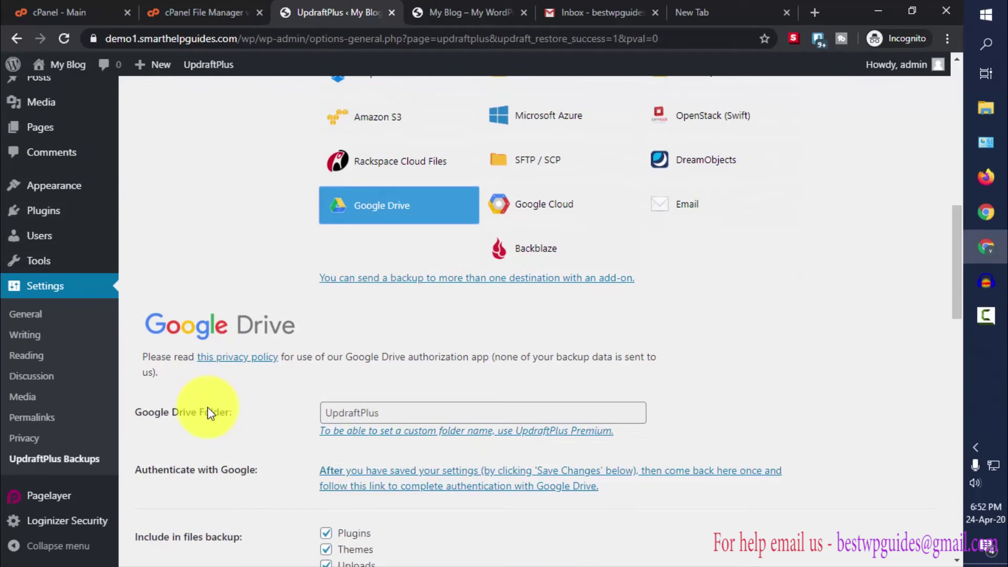
{"action": "scroll", "coordinate": [207, 408], "scroll_direction": "up", "scroll_amount": 3}
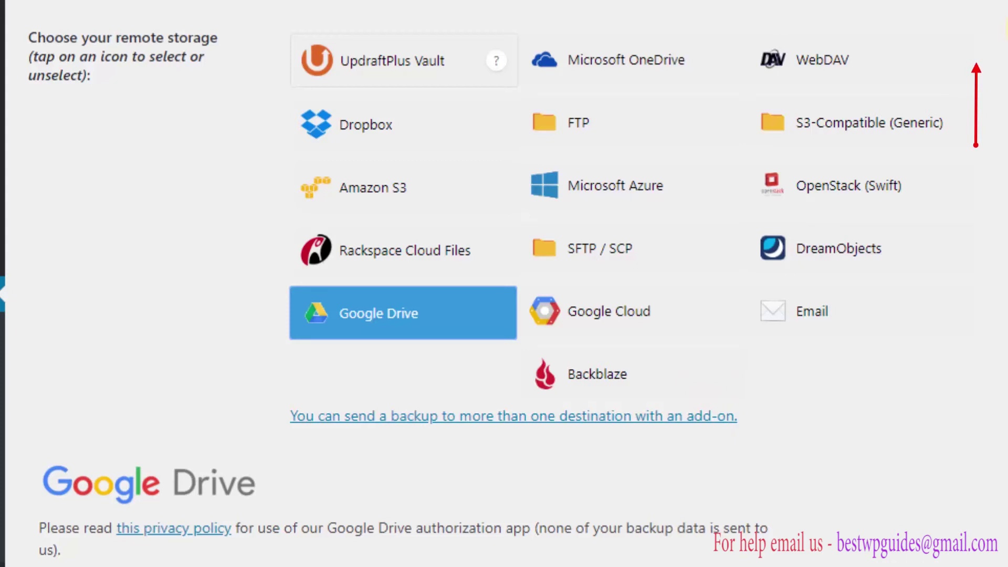
Review the Google Drive folder, file inclusion, email and expert settings, and save the UpdraftPlus settings
{"action": "scroll", "coordinate": [890, 184], "scroll_direction": "down", "scroll_amount": 8}
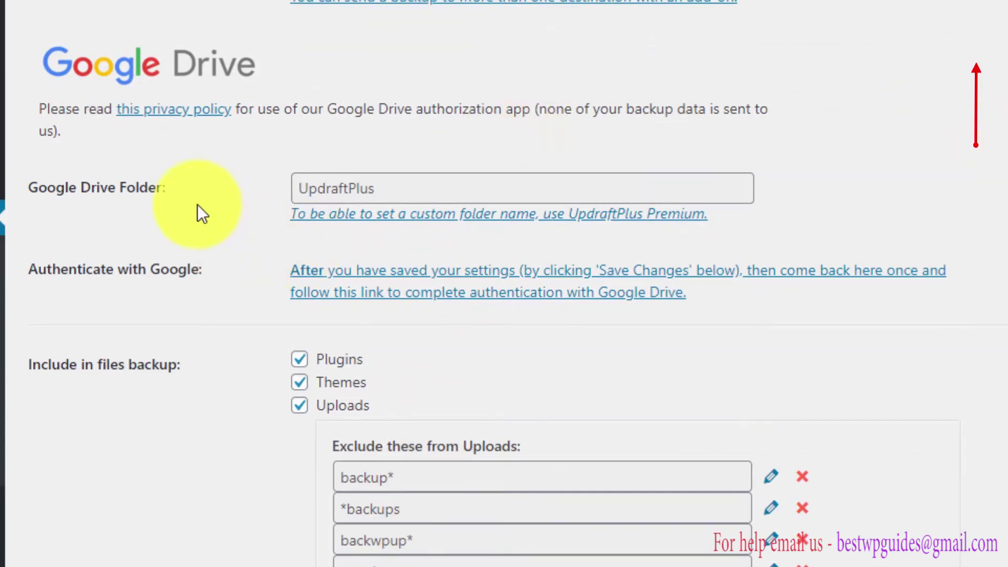
{"action": "left_click", "coordinate": [183, 177]}
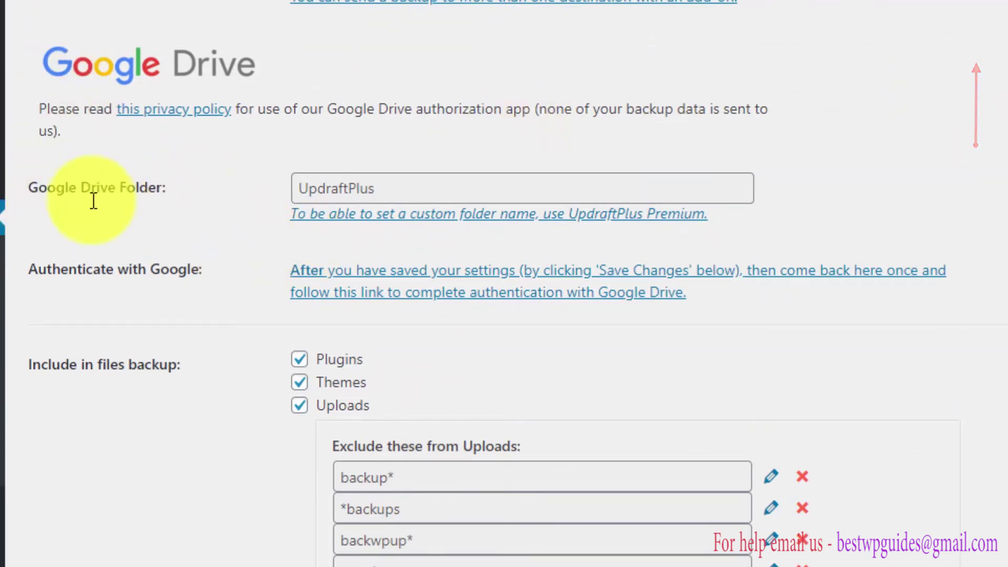
{"action": "scroll", "coordinate": [159, 471], "scroll_direction": "down", "scroll_amount": 6}
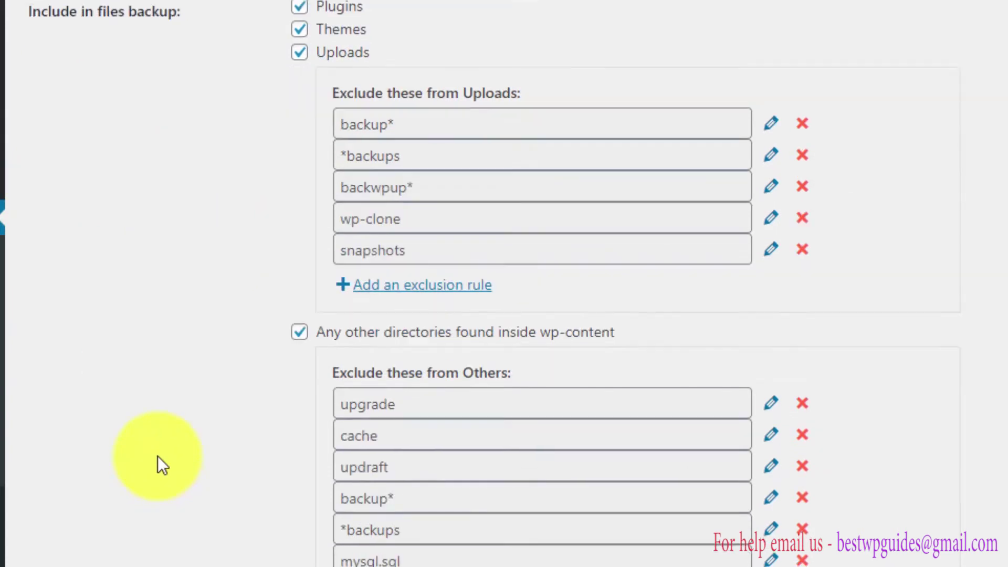
{"action": "scroll", "coordinate": [157, 456], "scroll_direction": "down", "scroll_amount": 8}
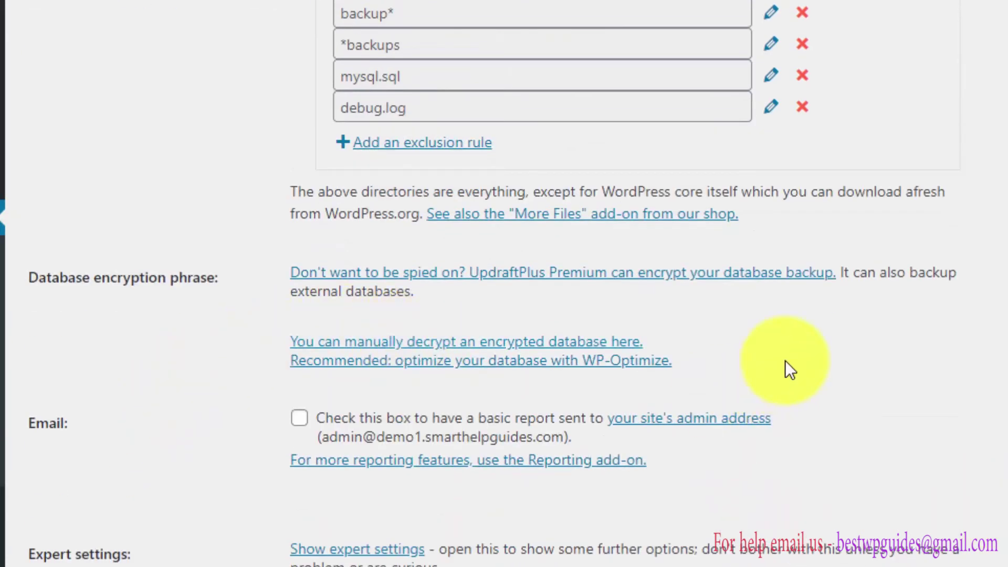
{"action": "scroll", "coordinate": [226, 360], "scroll_direction": "down", "scroll_amount": 2}
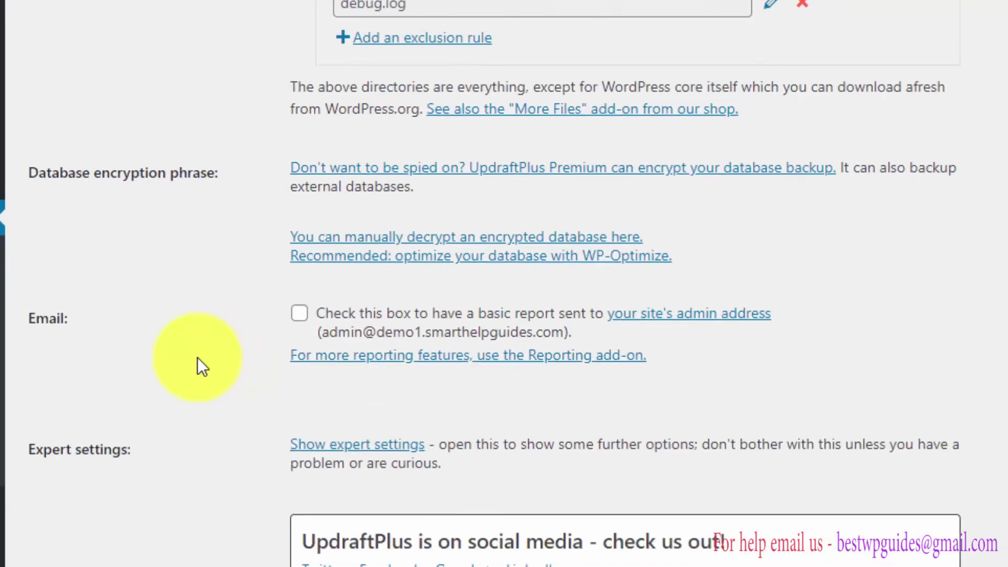
{"action": "scroll", "coordinate": [191, 376], "scroll_direction": "down", "scroll_amount": 2}
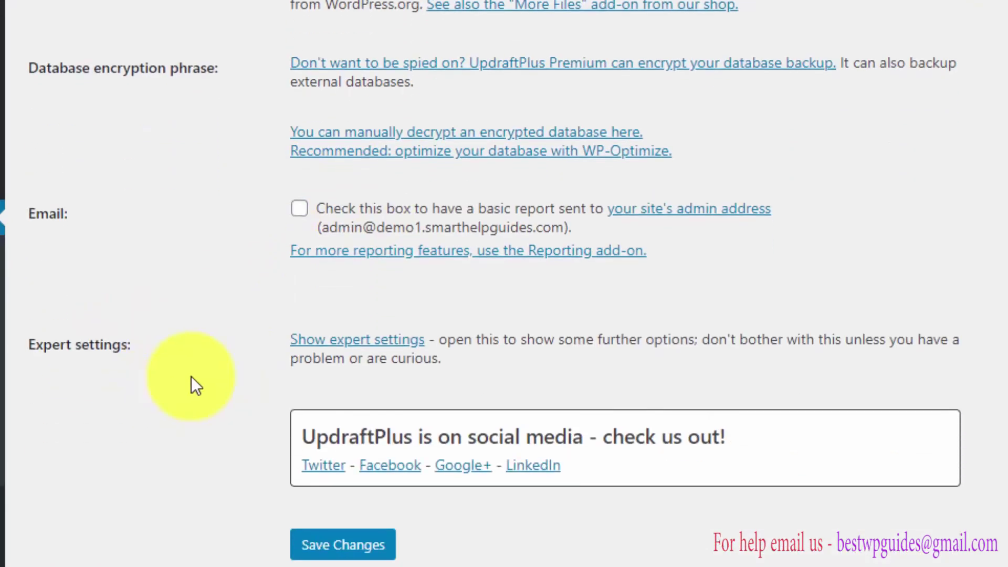
{"action": "scroll", "coordinate": [117, 435], "scroll_direction": "down", "scroll_amount": 2}
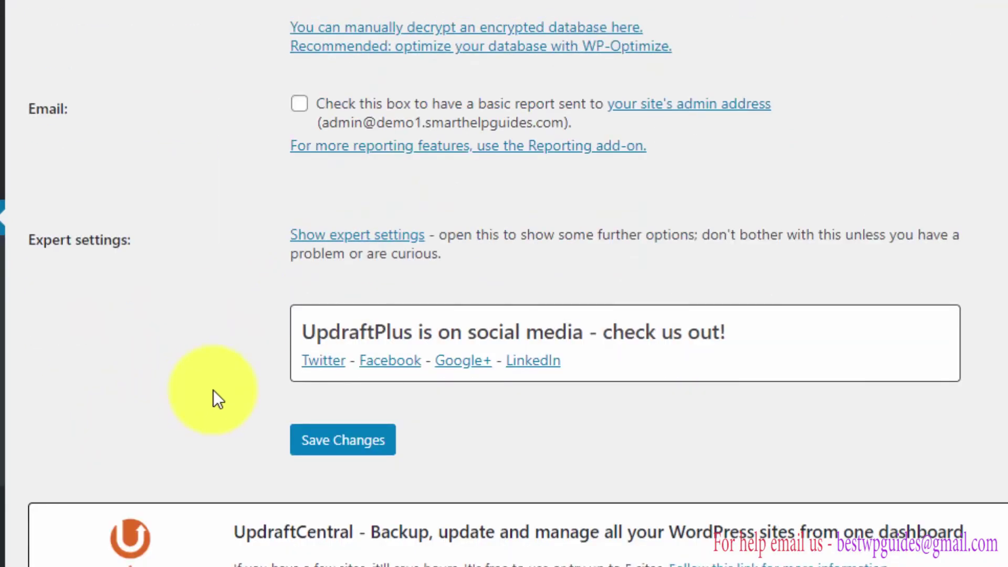
{"action": "scroll", "coordinate": [331, 443], "scroll_direction": "down", "scroll_amount": 2}
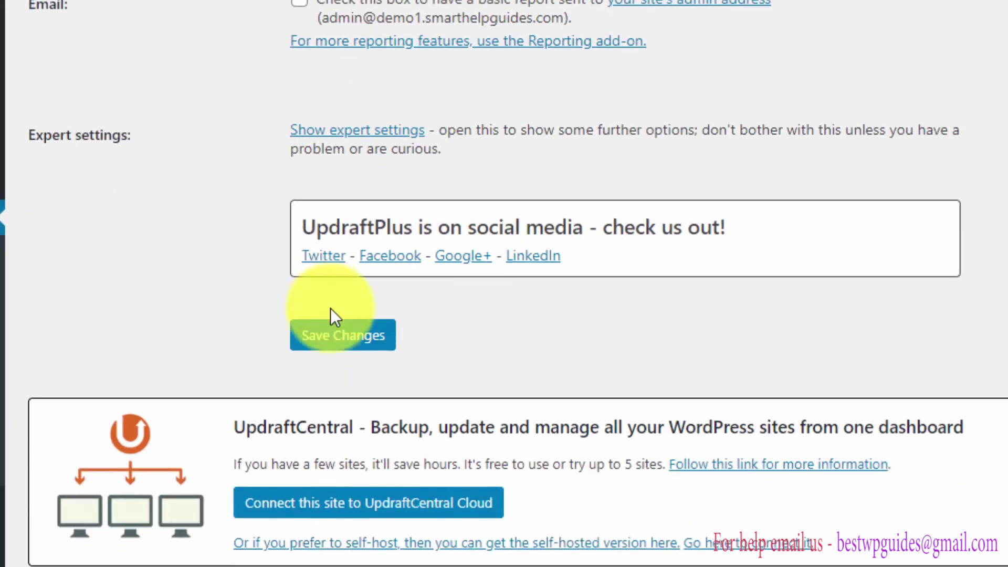
{"action": "left_click", "coordinate": [338, 330]}
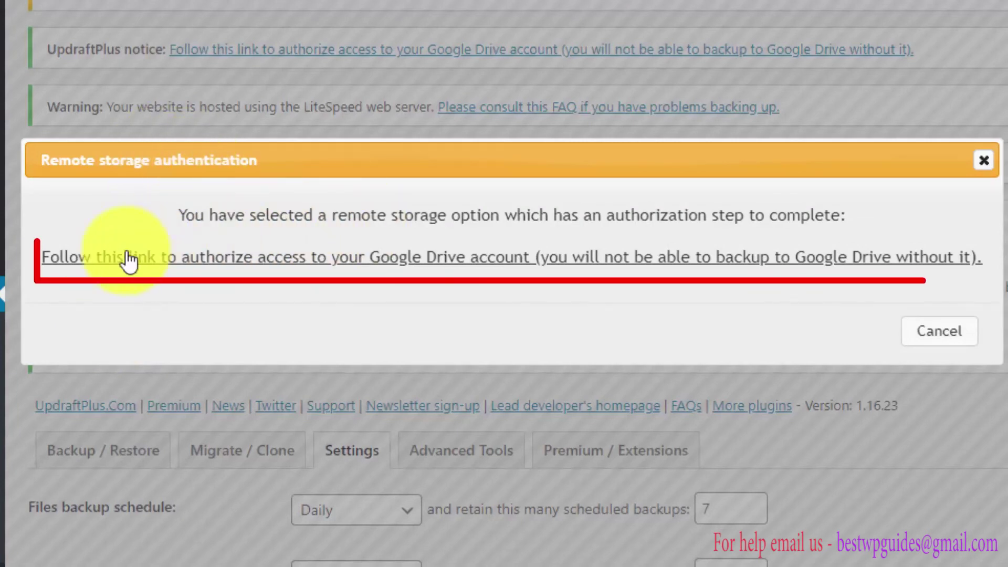
Follow the Google Drive authorization link, choose the blog's Google account, and allow UpdraftPlus to access it
{"action": "left_click", "coordinate": [291, 262]}
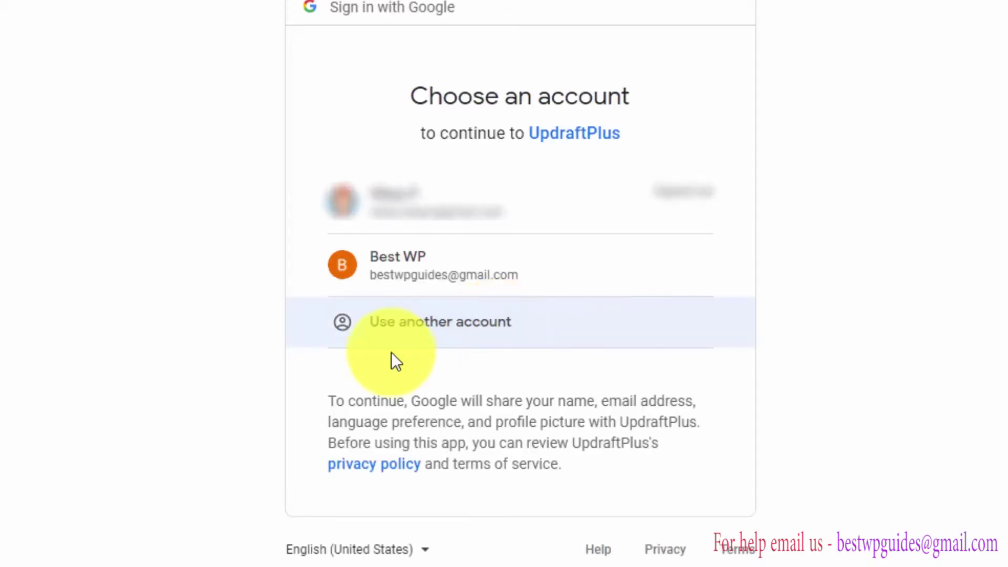
{"action": "left_click", "coordinate": [439, 277]}
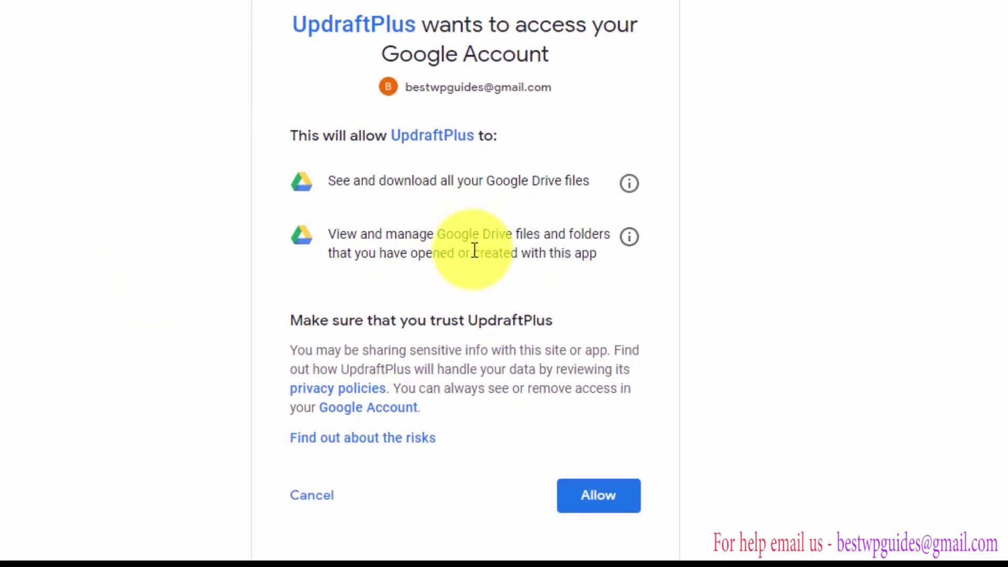
{"action": "left_click", "coordinate": [586, 511]}
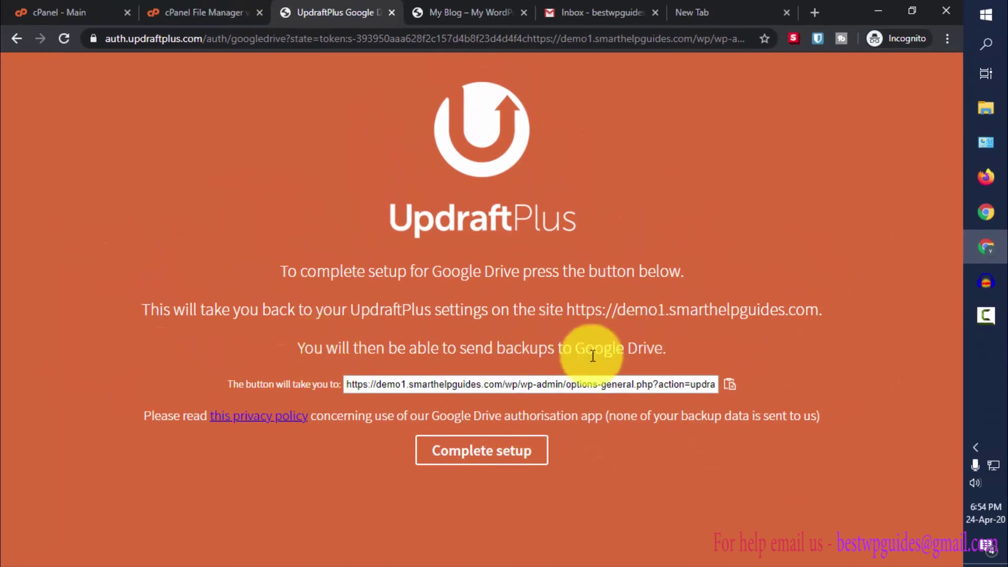
Complete the Google Drive setup from the UpdraftPlus authorization page and read the authentication notice
{"action": "left_click", "coordinate": [484, 457]}
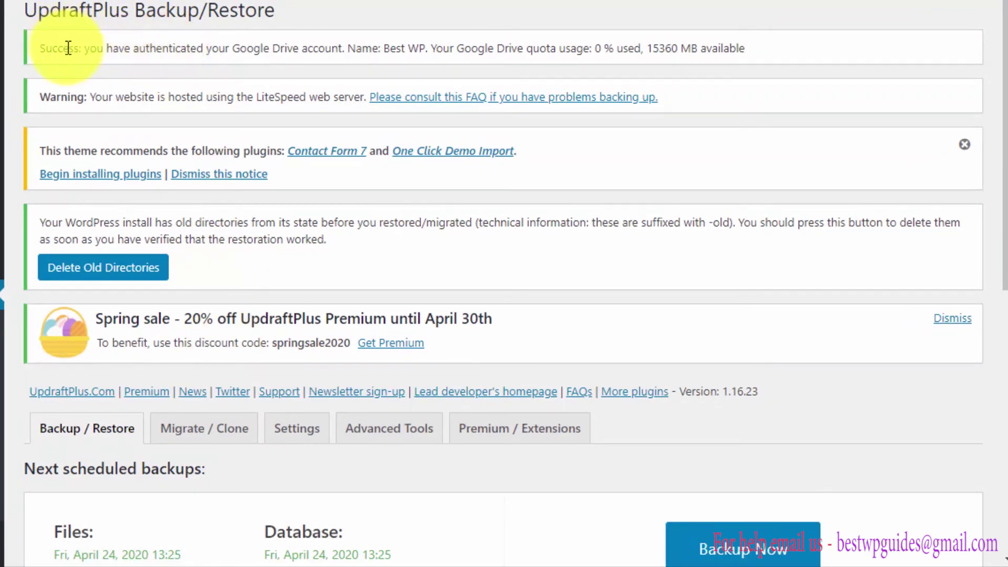
{"action": "left_click_drag", "start_coordinate": [69, 49], "coordinate": [657, 46]}
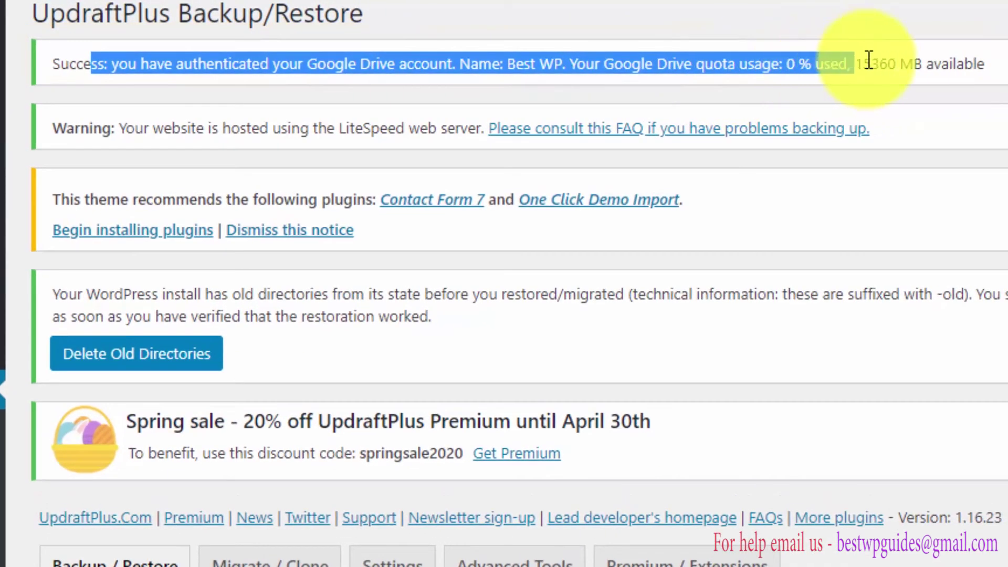
{"action": "left_click_drag", "start_coordinate": [869, 61], "coordinate": [1000, 63]}
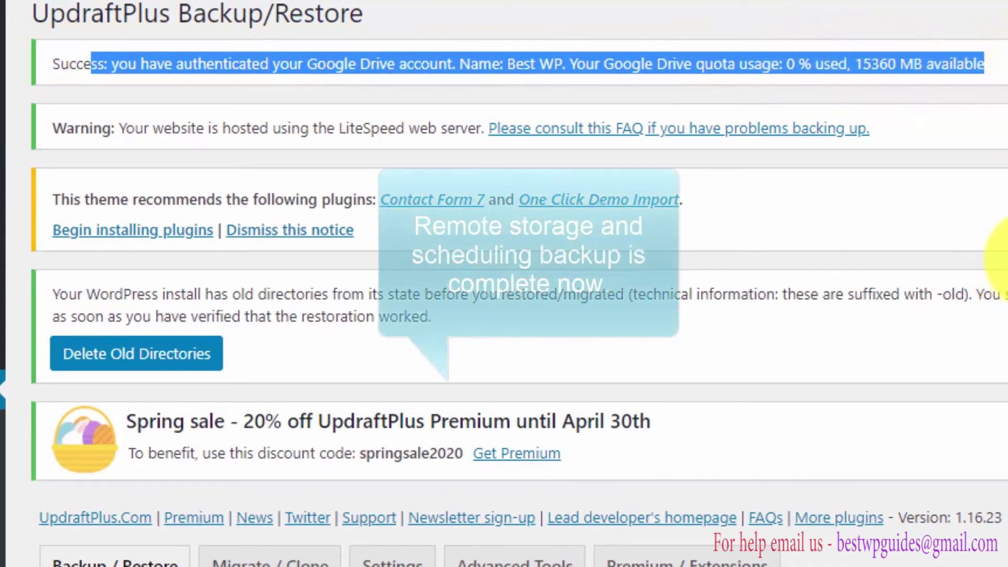
Examine the next scheduled file and database backups, the last log message and the existing backups
{"action": "scroll", "coordinate": [1002, 291], "scroll_direction": "down", "scroll_amount": 6}
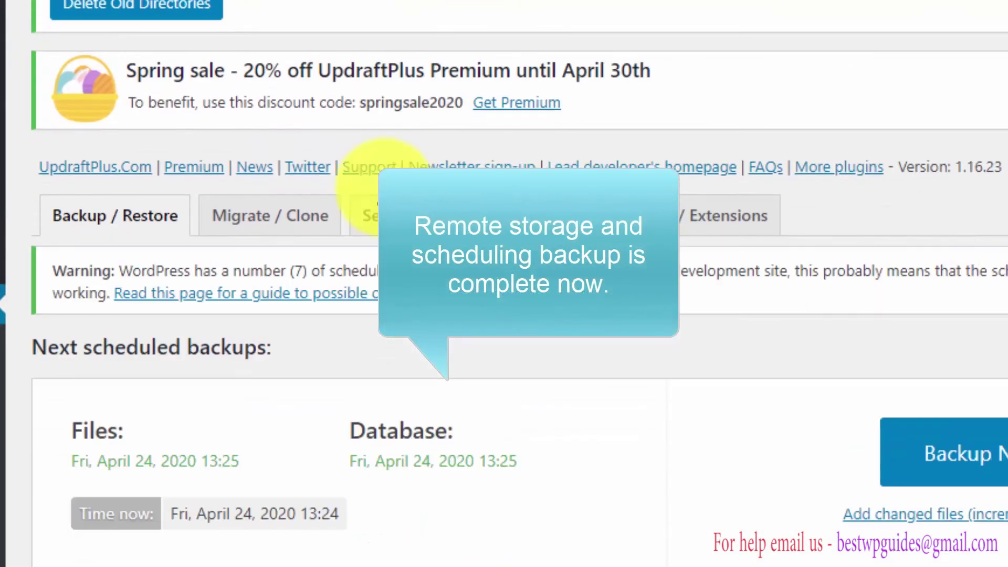
{"action": "left_click", "coordinate": [248, 105]}
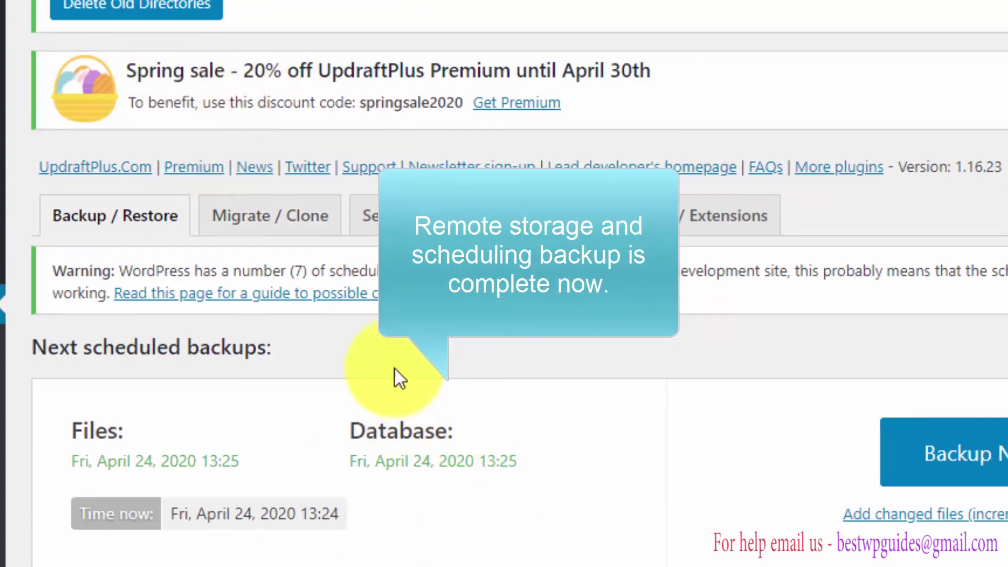
{"action": "scroll", "coordinate": [547, 383], "scroll_direction": "down", "scroll_amount": 3}
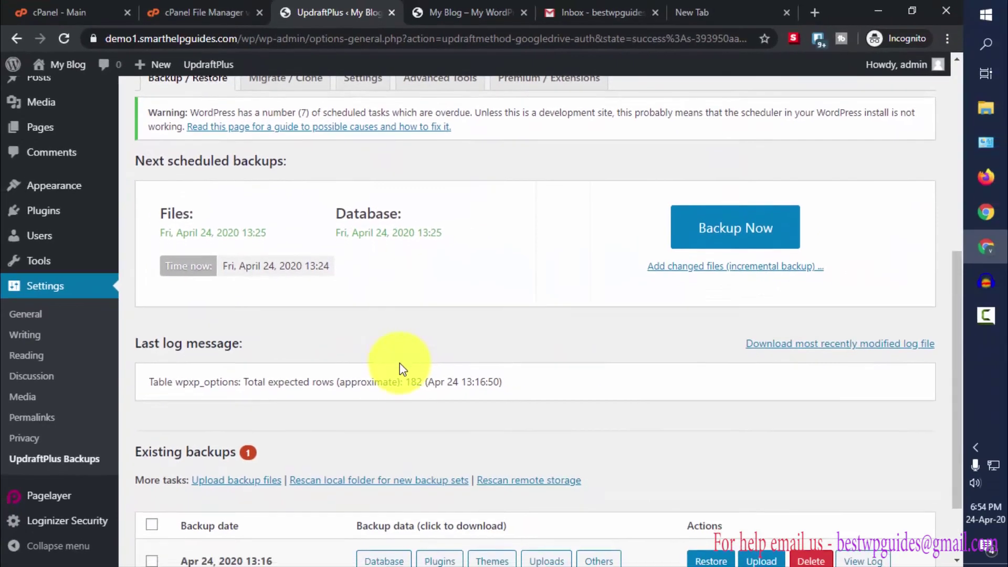
{"action": "scroll", "coordinate": [401, 363], "scroll_direction": "down", "scroll_amount": 2}
{"action": "scroll", "coordinate": [362, 352], "scroll_direction": "up", "scroll_amount": 5}
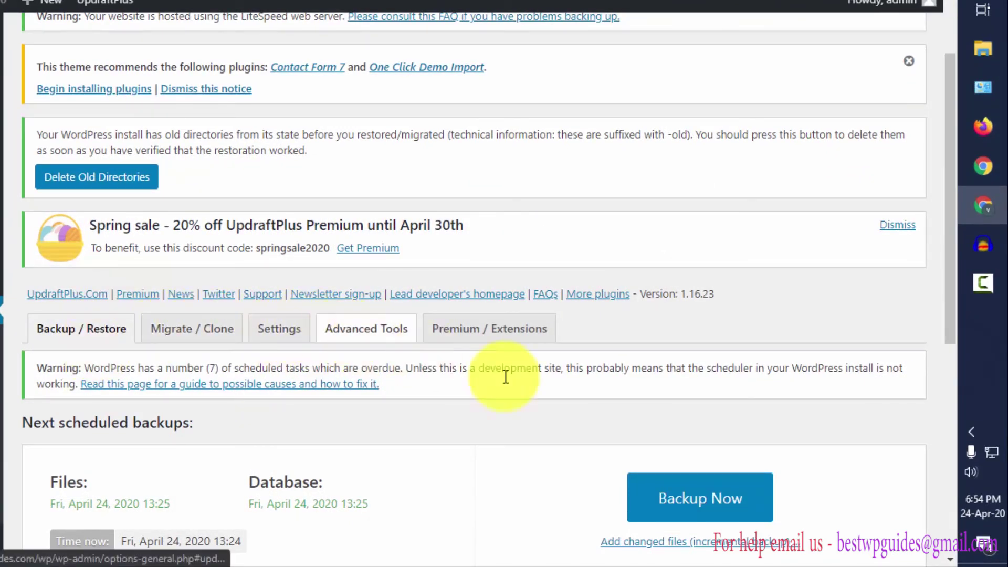
{"action": "scroll", "coordinate": [524, 378], "scroll_direction": "down", "scroll_amount": 3}
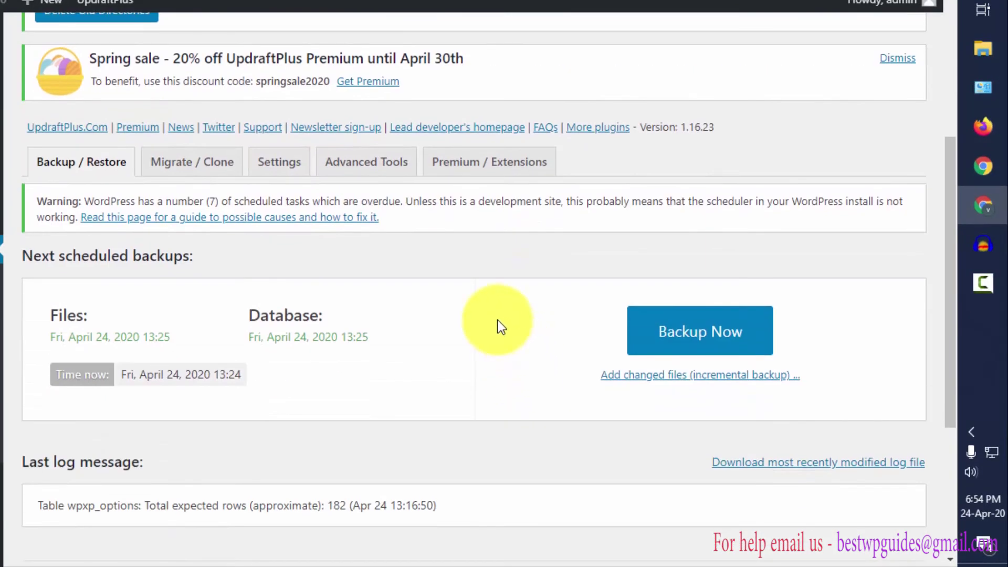
Check the file and database backup schedules in the UpdraftPlus settings, and return to the Backup / Restore overview
{"action": "scroll", "coordinate": [497, 319], "scroll_direction": "up", "scroll_amount": 3}
{"action": "left_click", "coordinate": [276, 330]}
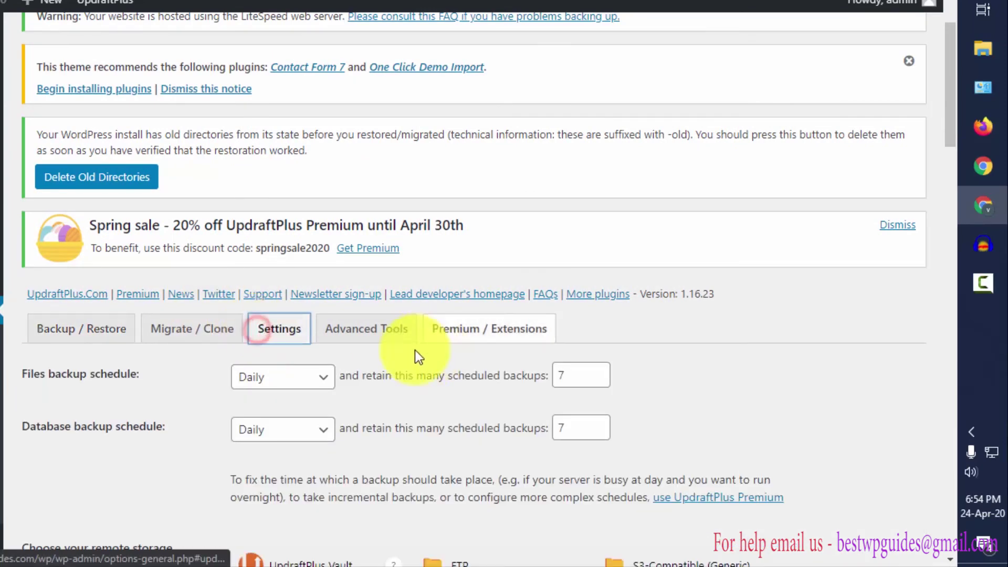
{"action": "scroll", "coordinate": [401, 348], "scroll_direction": "up", "scroll_amount": 3}
{"action": "left_click", "coordinate": [60, 427]}
{"action": "scroll", "coordinate": [239, 207], "scroll_direction": "down", "scroll_amount": 6}
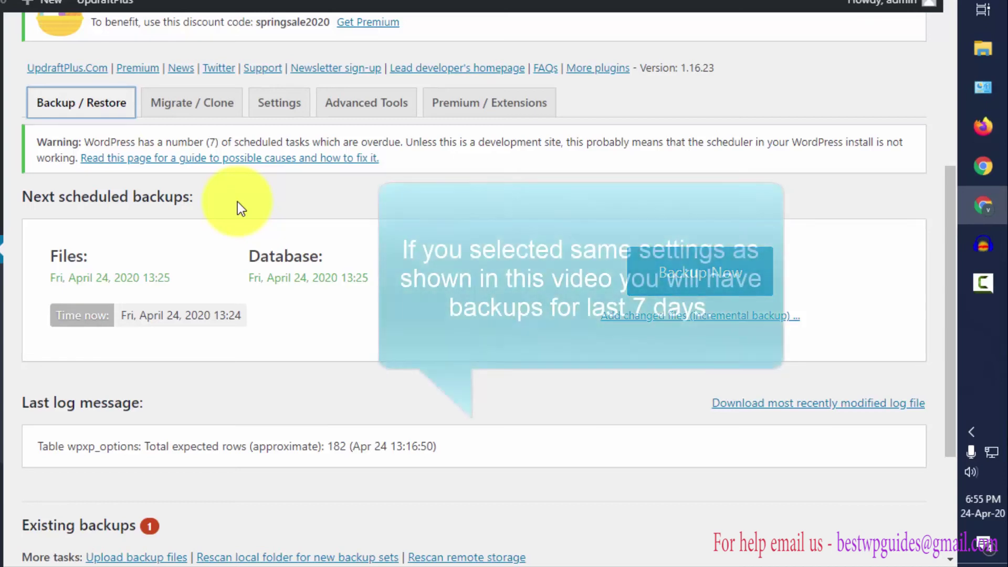
Run a new backup that includes the database and files and is sent to remote storage
{"action": "scroll", "coordinate": [237, 202], "scroll_direction": "down", "scroll_amount": 2}
{"action": "scroll", "coordinate": [226, 362], "scroll_direction": "down", "scroll_amount": 3}
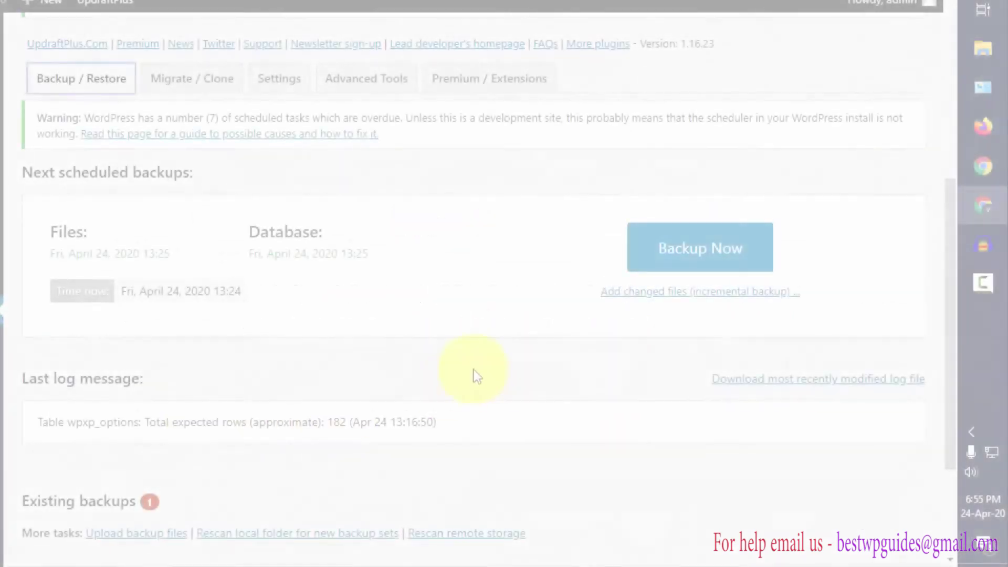
{"action": "left_click", "coordinate": [676, 255]}
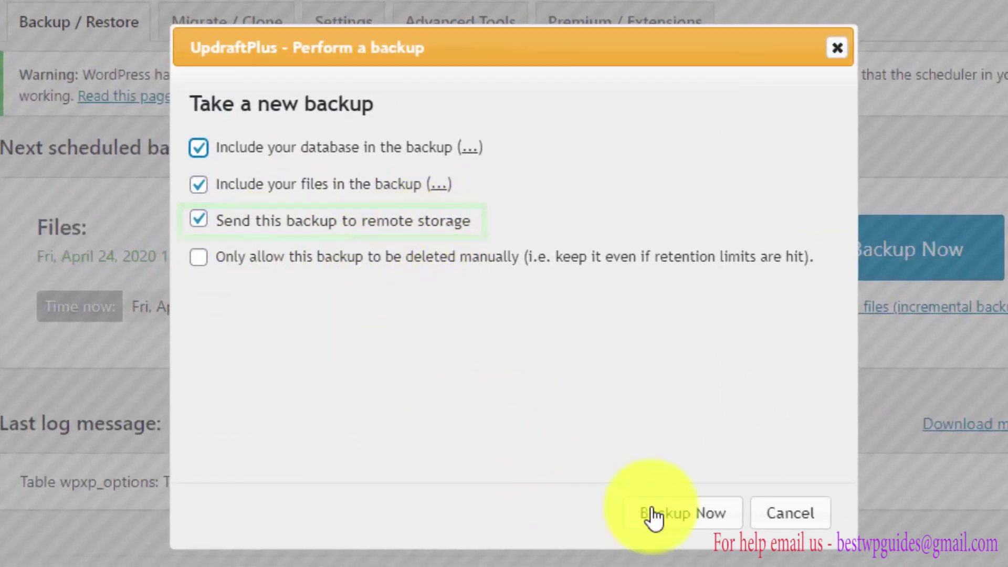
{"action": "left_click", "coordinate": [685, 520]}
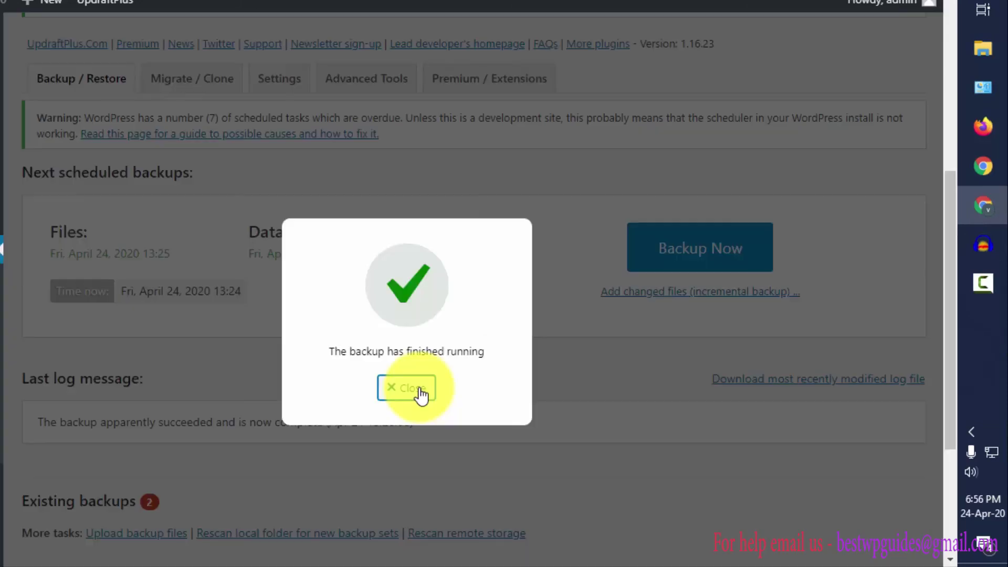
Dismiss the backup completion message and show all existing backups
{"action": "left_click", "coordinate": [418, 394]}
{"action": "scroll", "coordinate": [573, 348], "scroll_direction": "down", "scroll_amount": 4}
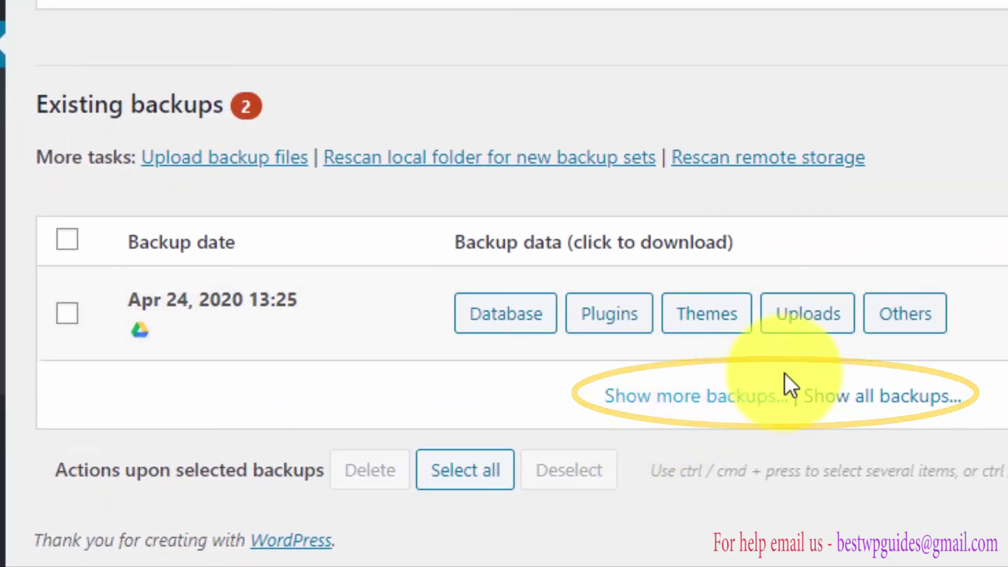
{"action": "left_click", "coordinate": [823, 395]}
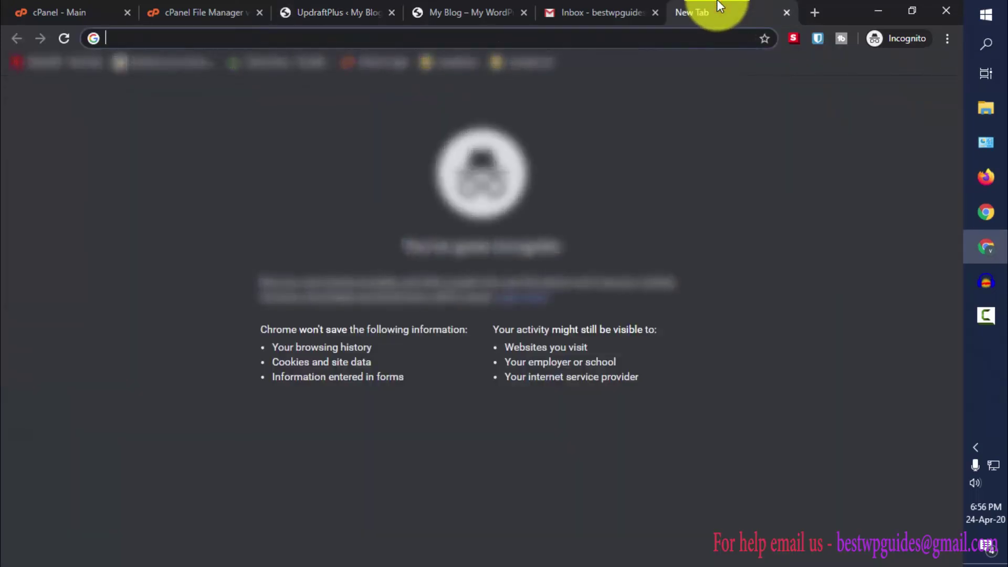
Go to google.com/drive in the empty browser tab and enter the personal Google Drive
{"action": "type", "text": "goo"}
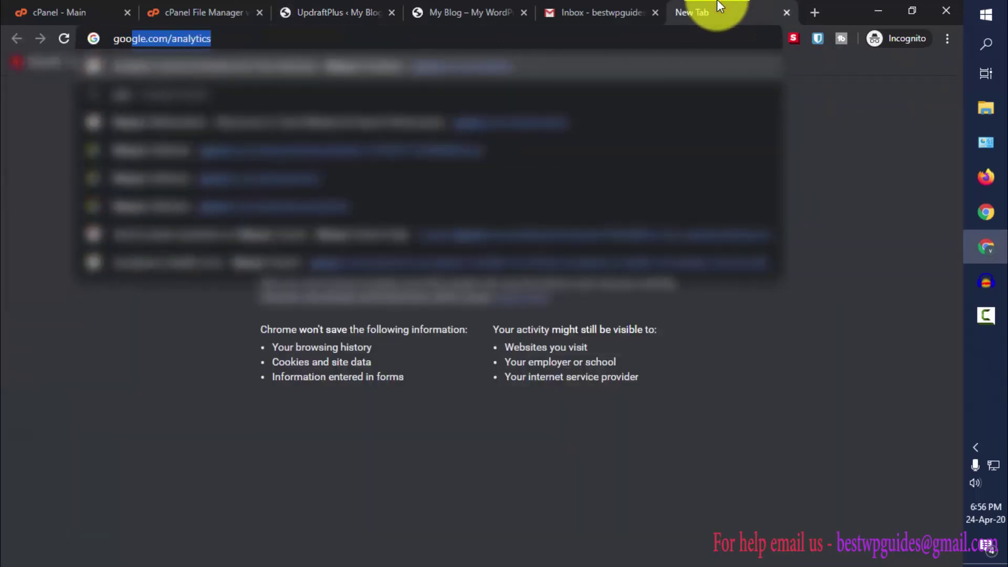
{"action": "type", "text": "gle.com/"}
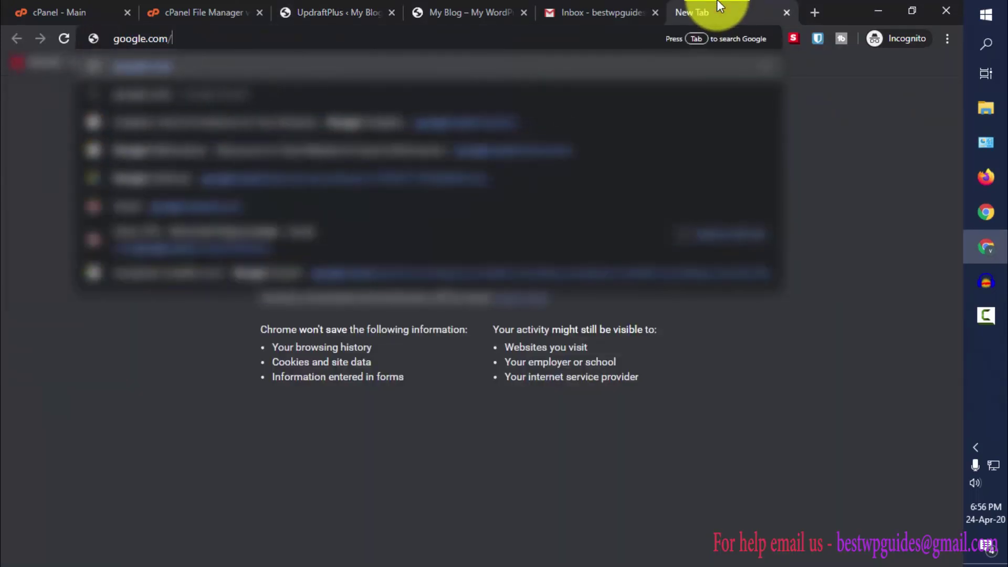
{"action": "type", "text": "driv"}
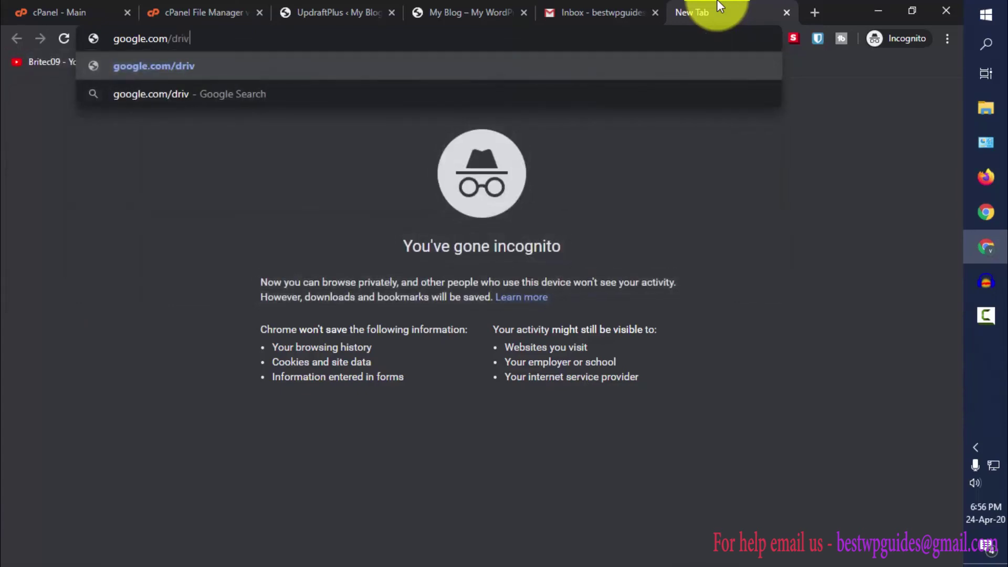
{"action": "type", "text": "e"}
{"action": "key", "text": "Return"}
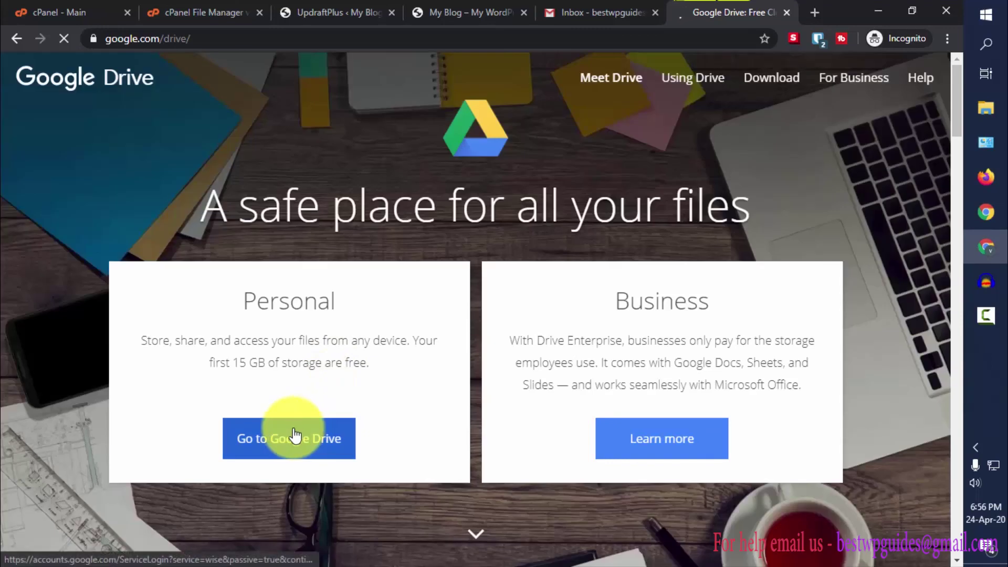
{"action": "left_click", "coordinate": [248, 426]}
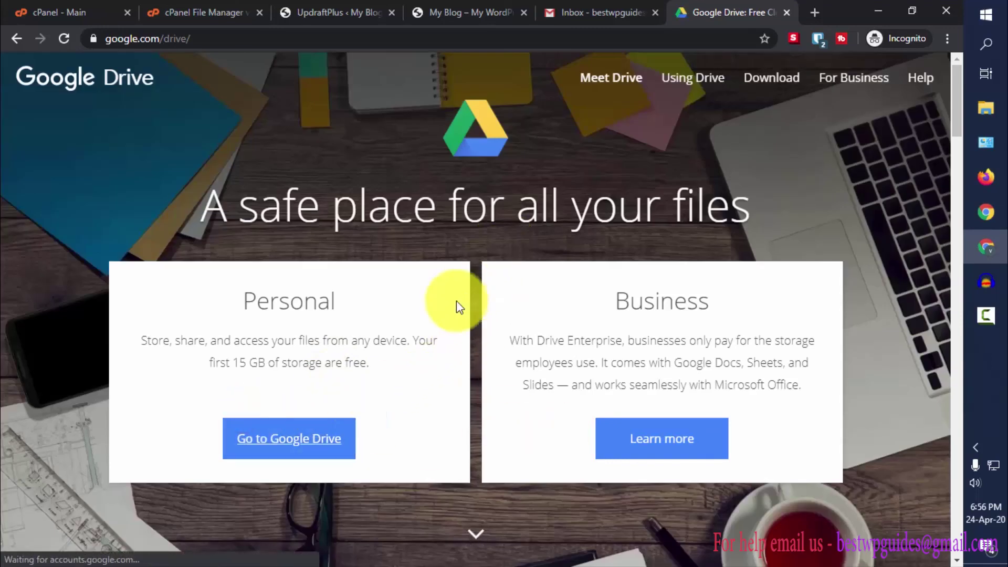
{"action": "left_click", "coordinate": [303, 444]}
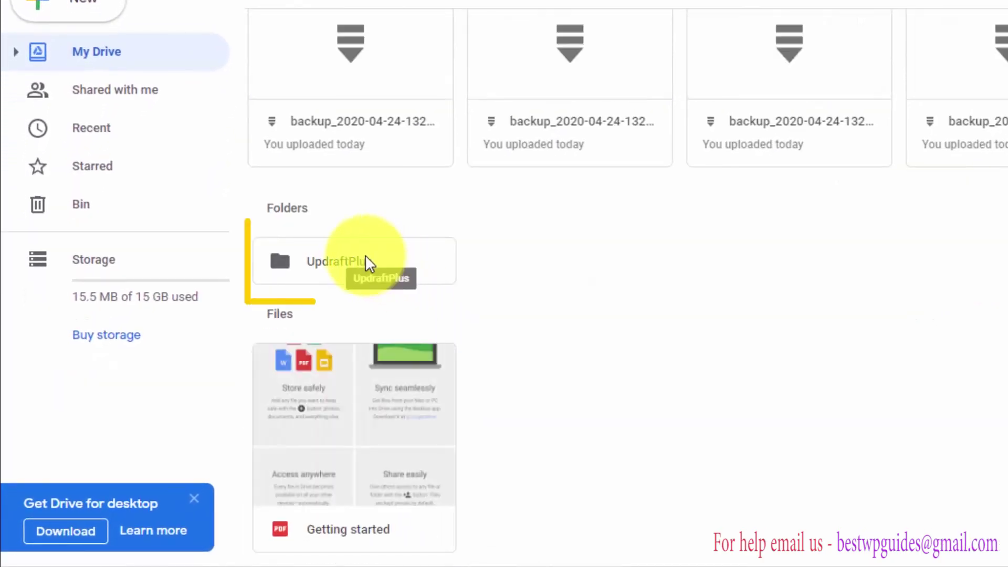
Open the UpdraftPlus folder in My Drive to inspect the uploaded backup files
{"action": "double_click", "coordinate": [364, 254]}
{"action": "left_click", "coordinate": [323, 264]}
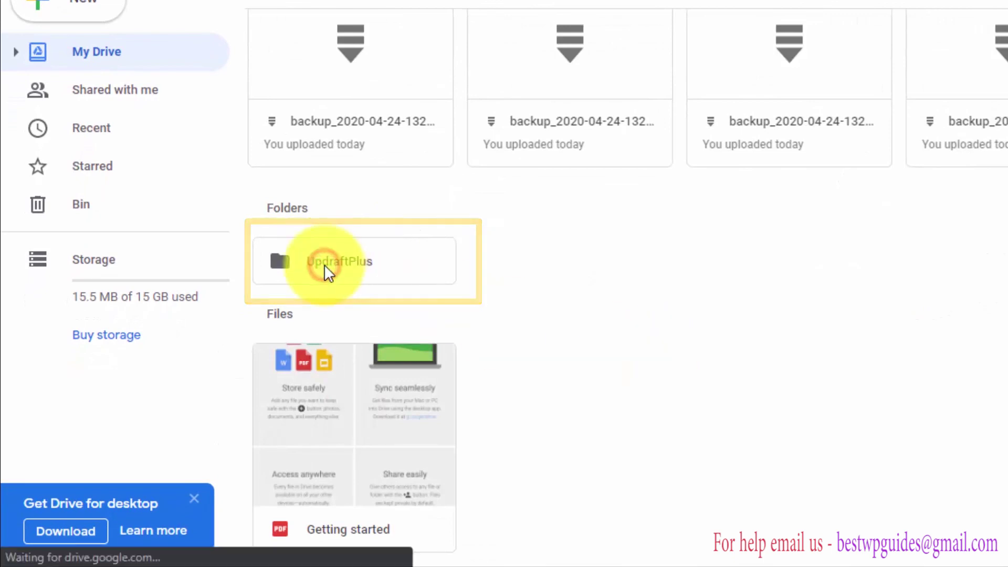
{"action": "double_click", "coordinate": [323, 263]}
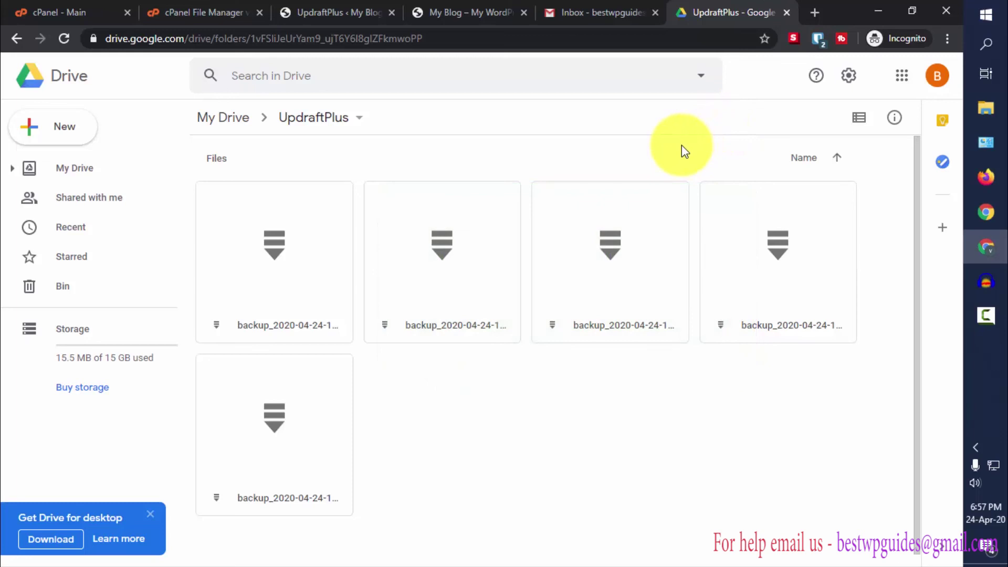
Close the Google Drive tab and return to the UpdraftPlus page listing the existing backups
{"action": "left_click", "coordinate": [786, 12]}
{"action": "left_click", "coordinate": [520, 12]}
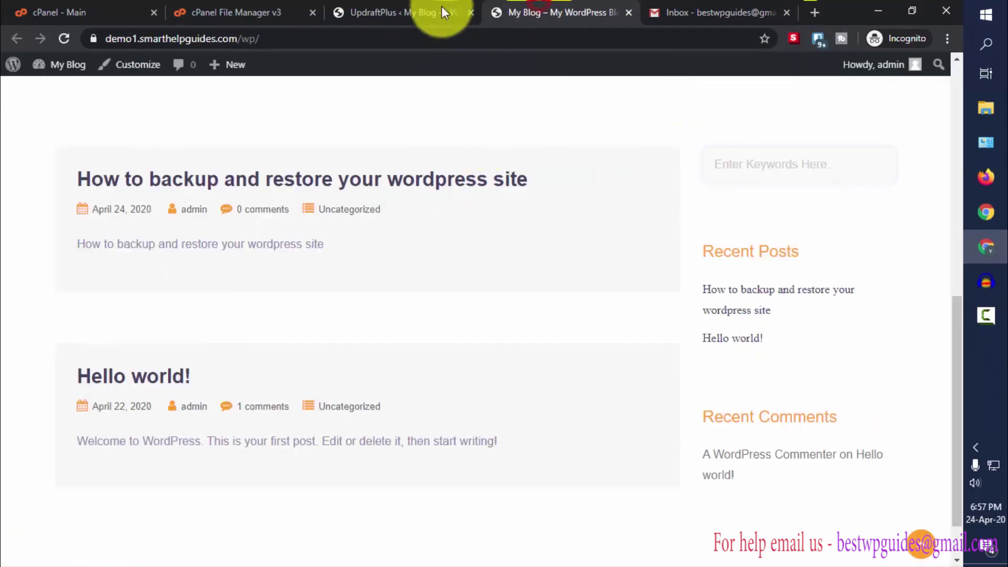
{"action": "left_click", "coordinate": [442, 11]}
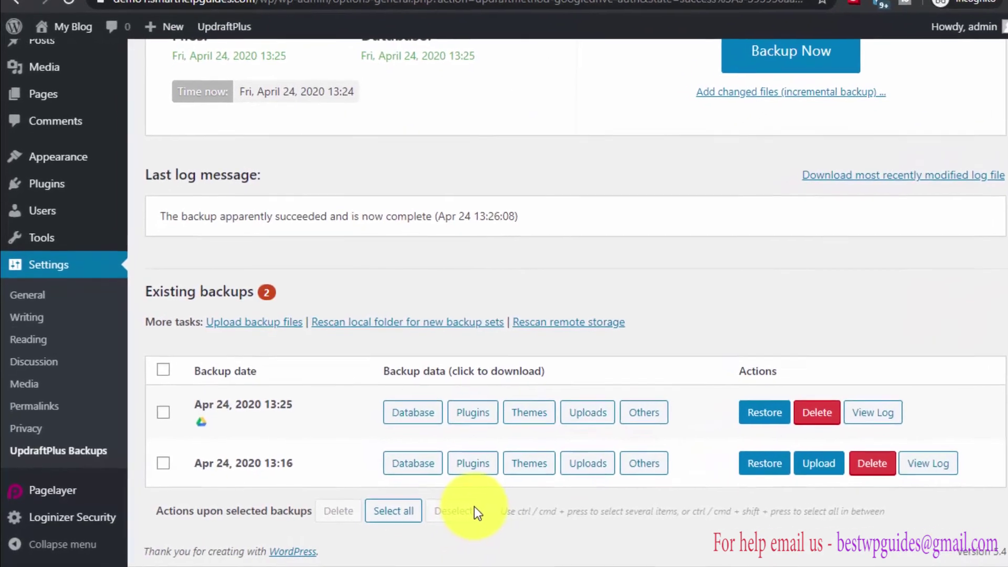